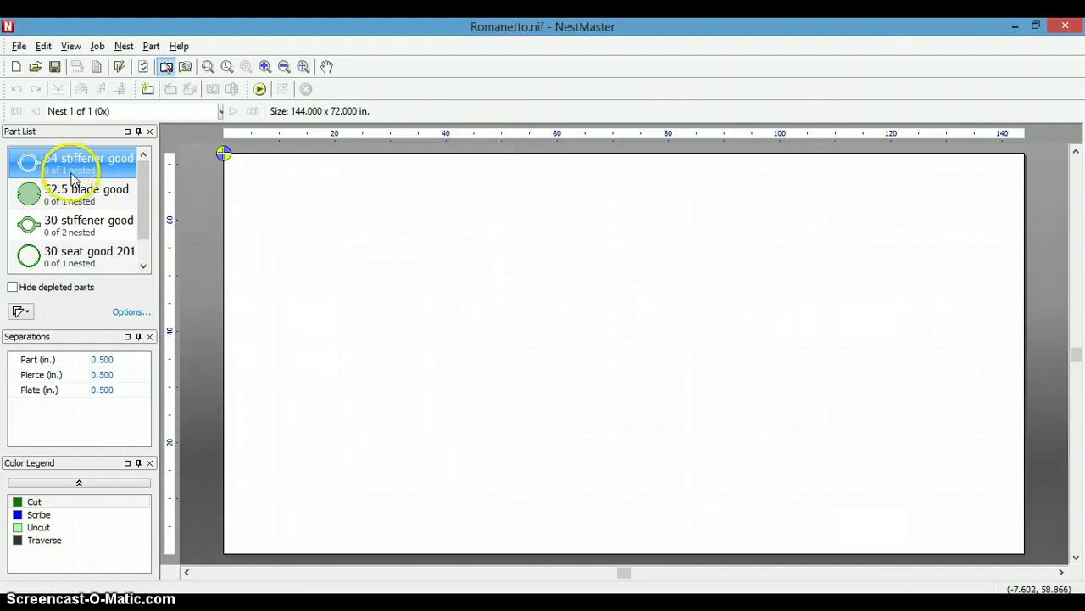
Auto-nest all parts on custom 144 x 72 in. plates and review both resulting nests
{"action": "left_click", "coordinate": [260, 90]}
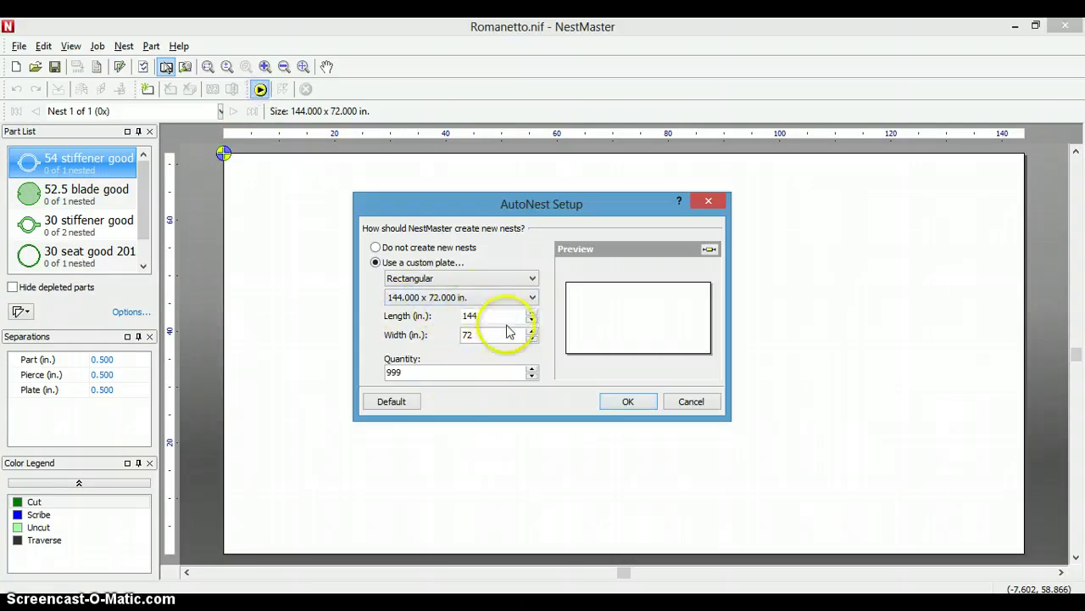
{"action": "left_click", "coordinate": [627, 402]}
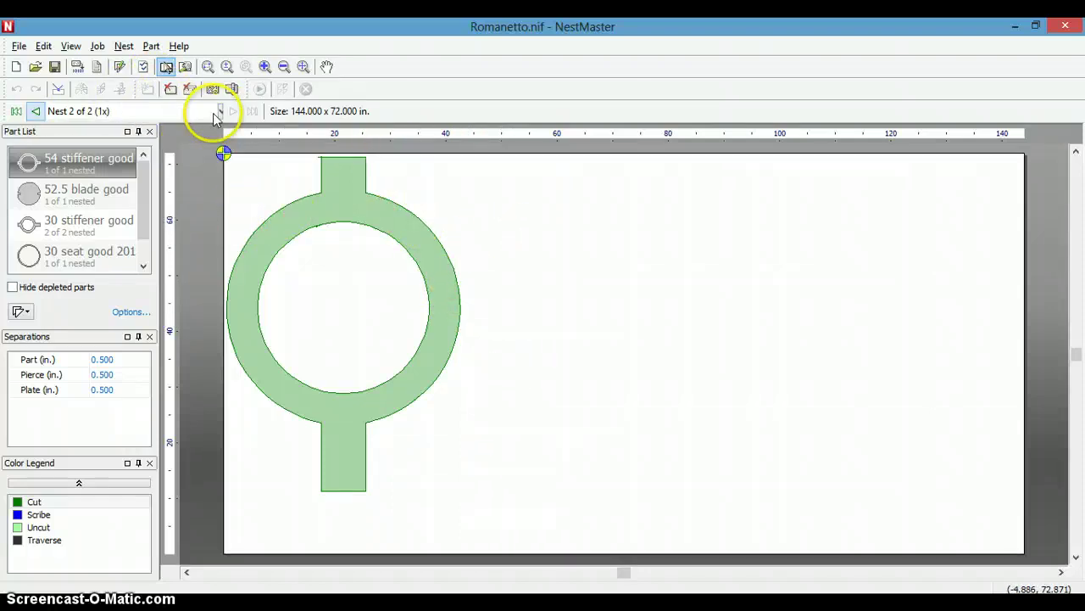
{"action": "left_click", "coordinate": [37, 111]}
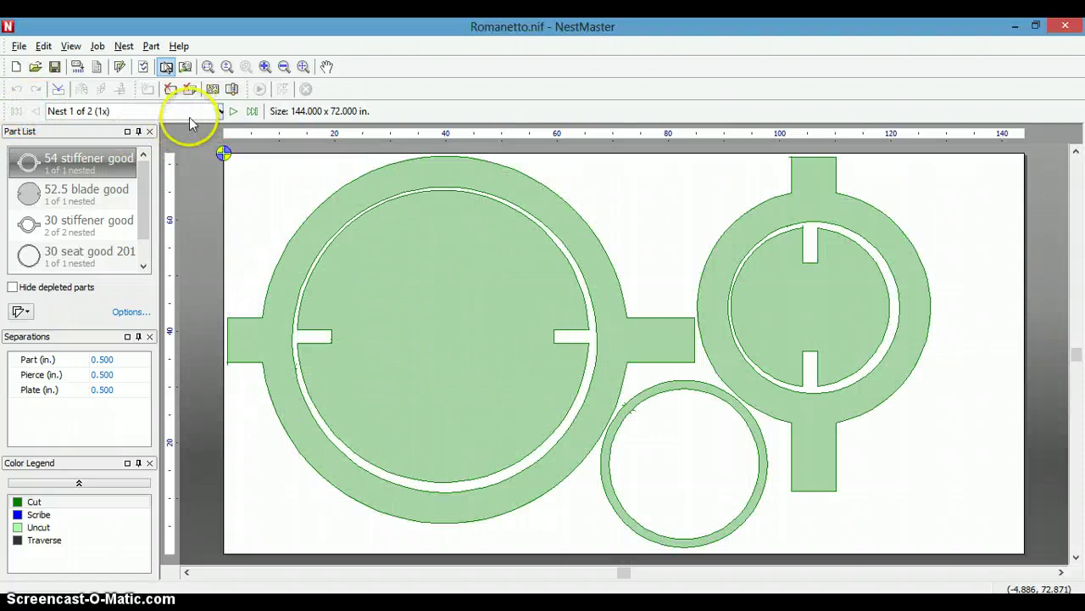
{"action": "left_click", "coordinate": [233, 111]}
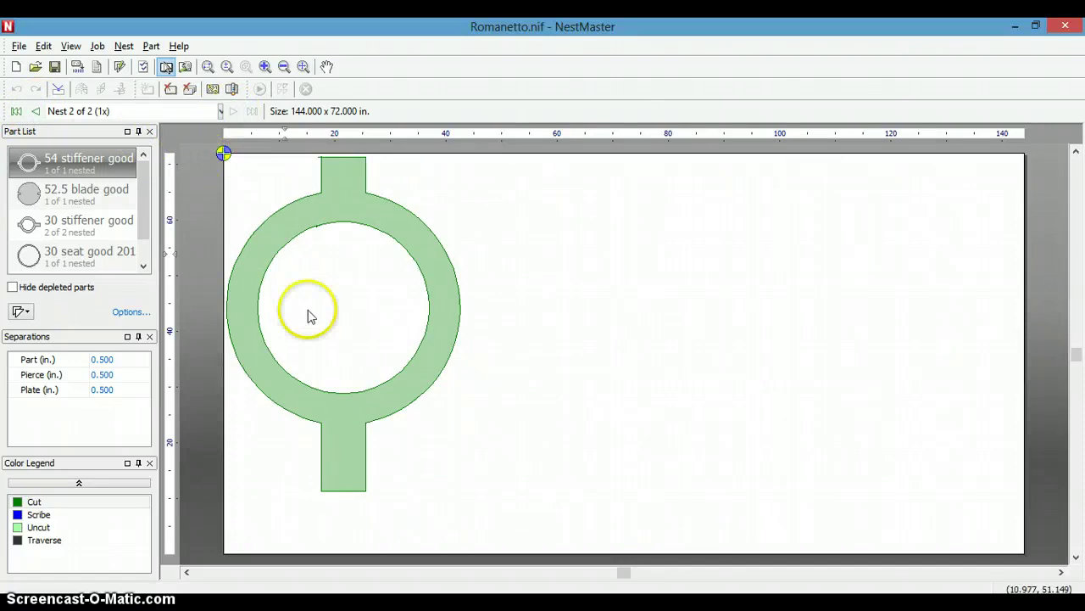
Go back to nest 1 of 2 and select the large 54 stiffener ring around the blade disc
{"action": "left_click", "coordinate": [38, 111]}
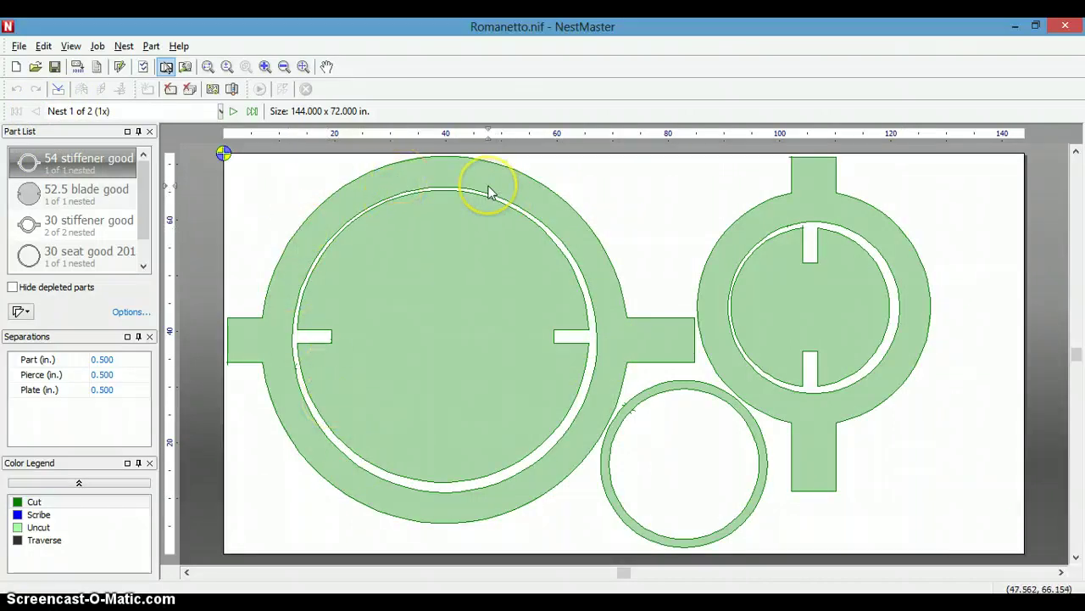
{"action": "left_click", "coordinate": [449, 264]}
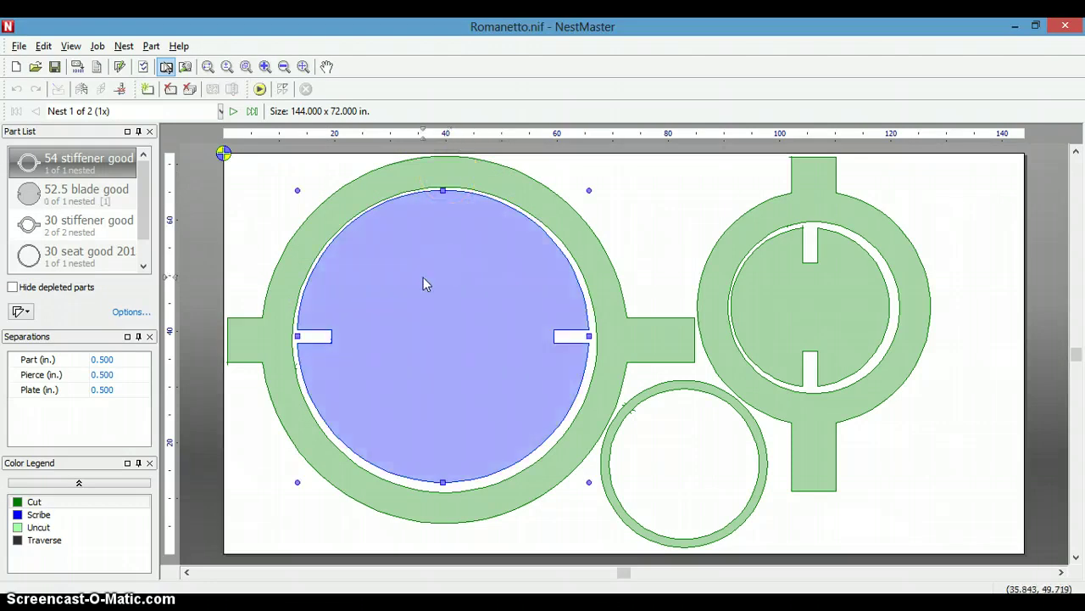
{"action": "left_click", "coordinate": [578, 234]}
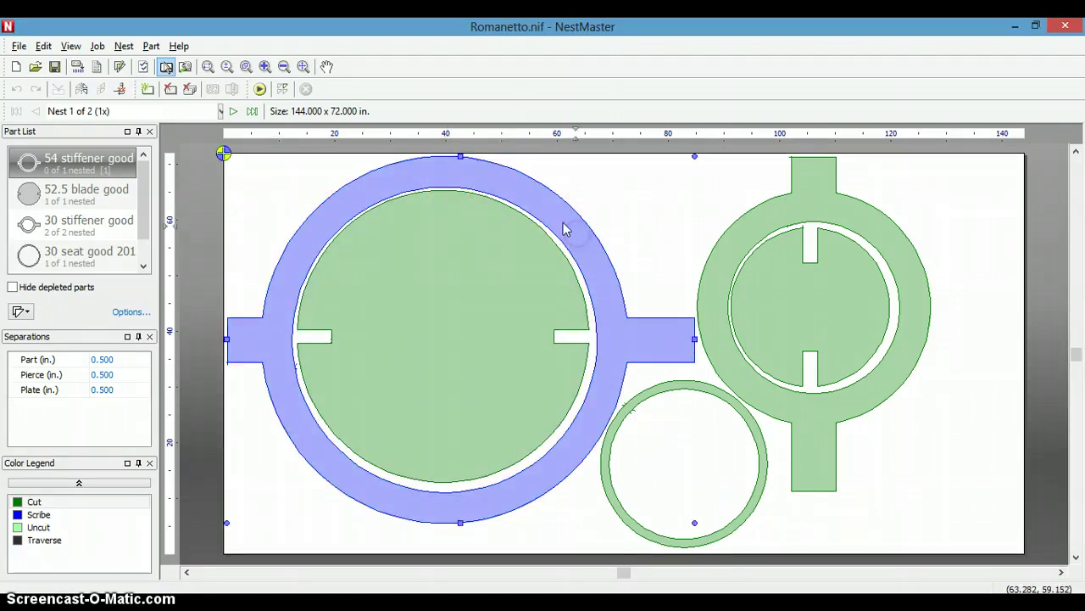
{"action": "left_click", "coordinate": [523, 320]}
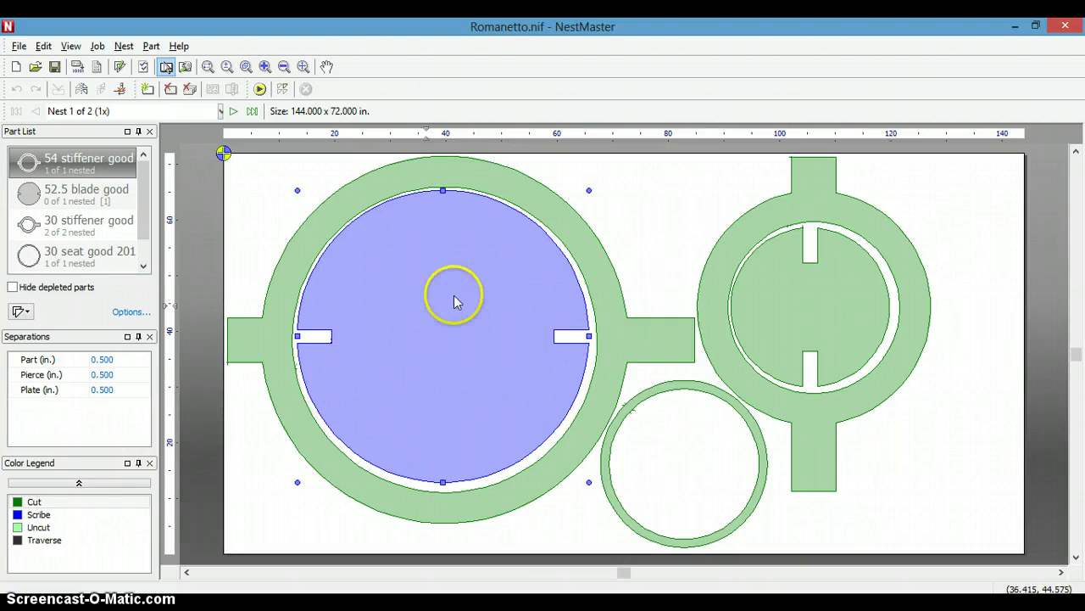
{"action": "left_click", "coordinate": [576, 242]}
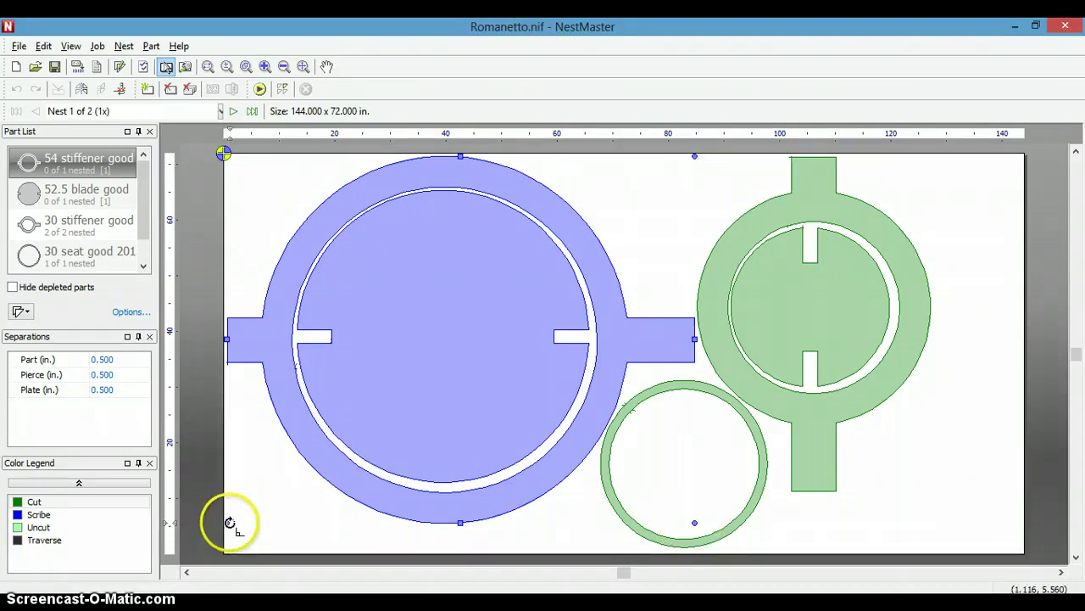
Turn the 54 stiffener in 90° steps, then to about 45° so its tabs sit diagonally
{"action": "left_click_drag", "start_coordinate": [228, 522], "coordinate": [271, 563]}
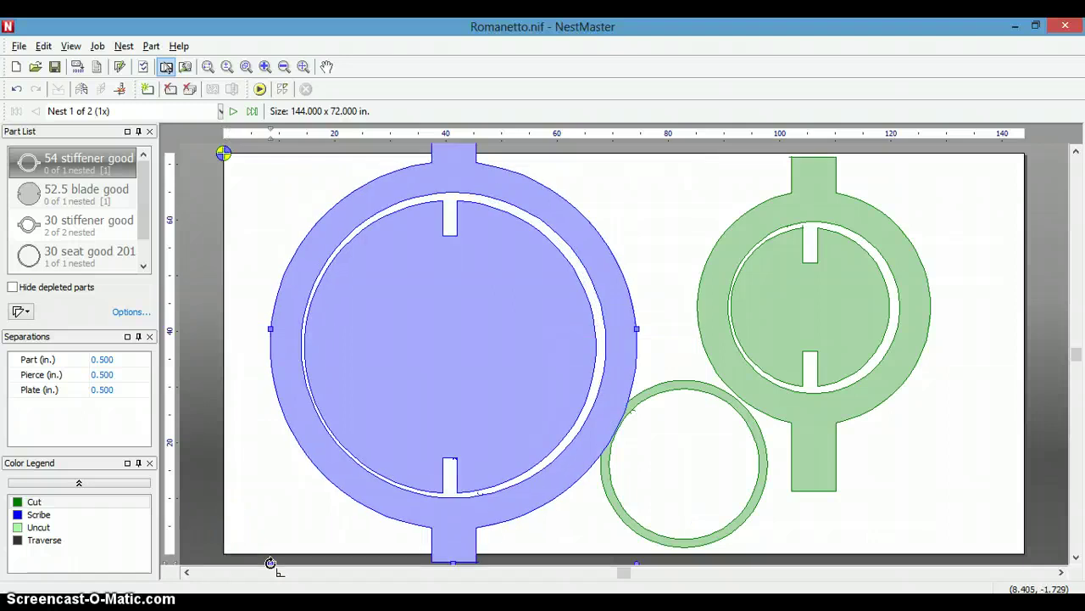
{"action": "left_click", "coordinate": [638, 563]}
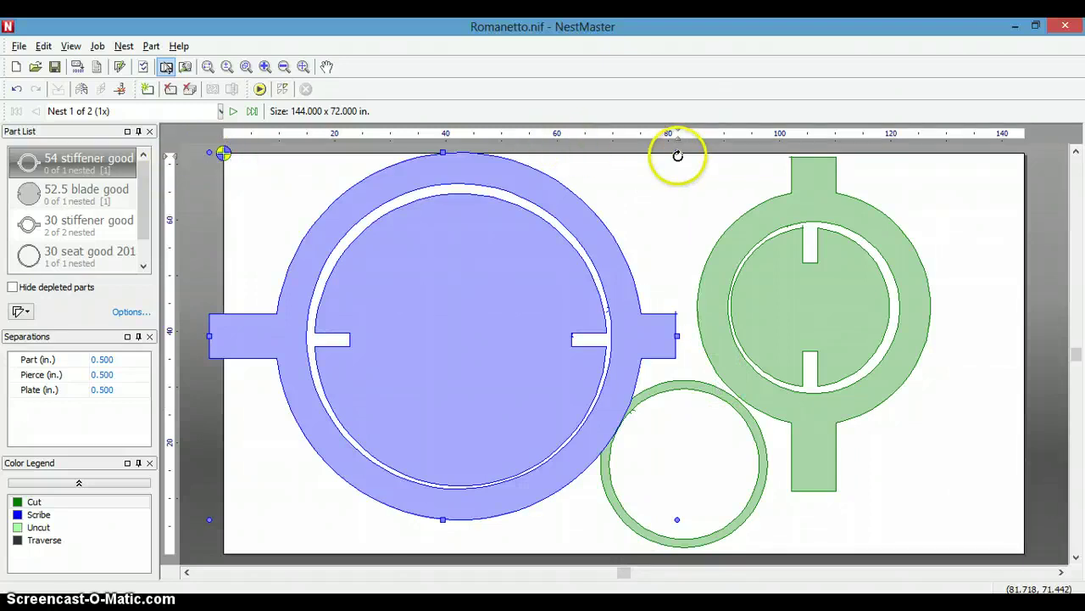
{"action": "left_click", "coordinate": [213, 151]}
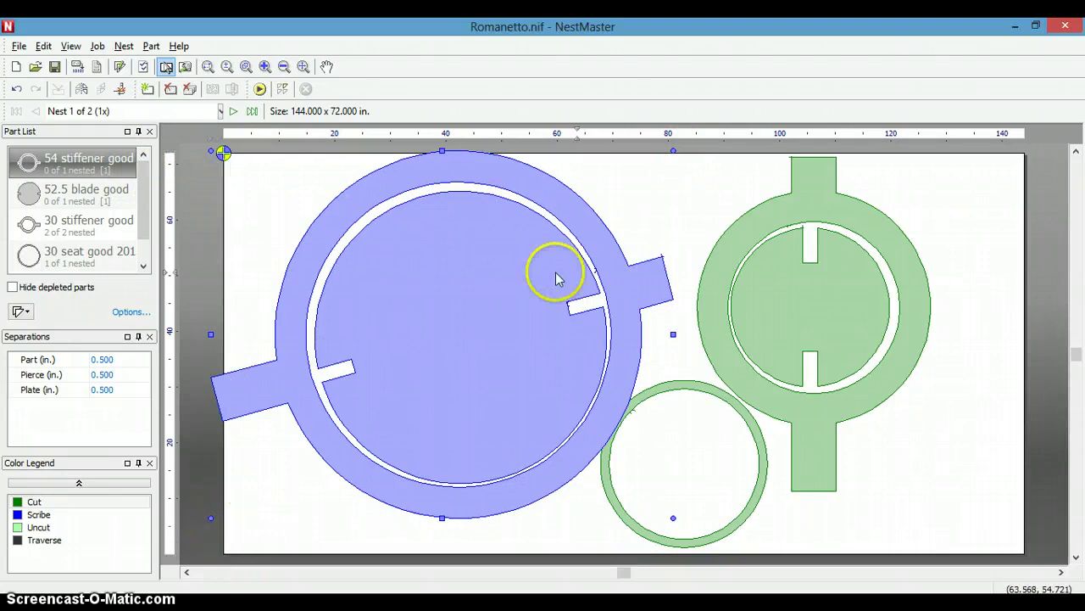
{"action": "left_click_drag", "start_coordinate": [673, 150], "coordinate": [498, 154]}
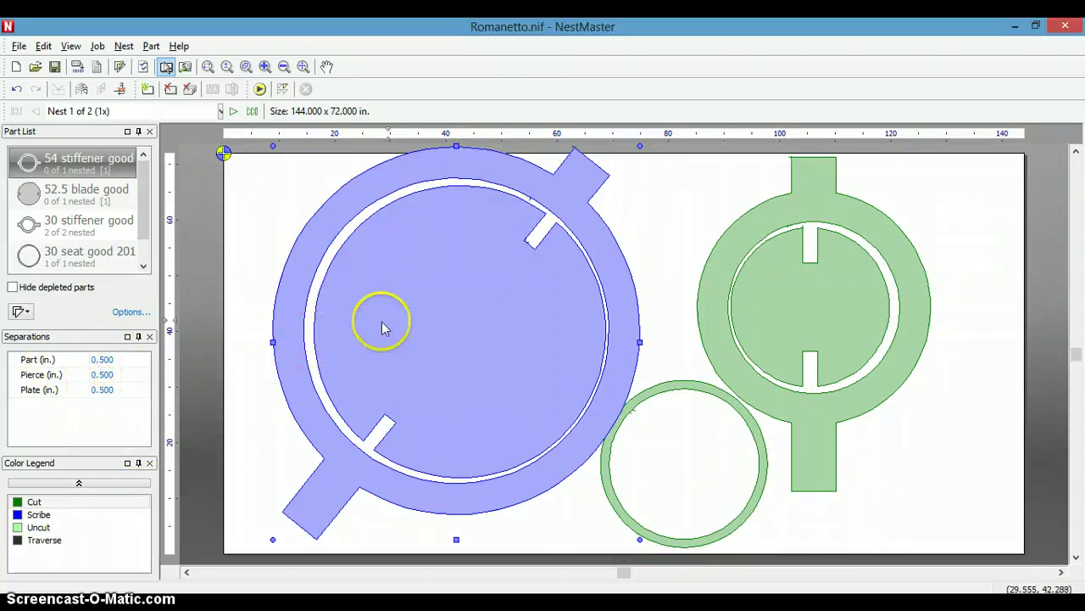
Push the 54 stiffener and blade disc to the plate's left edge; move the seat ring bottom-right
{"action": "left_click", "coordinate": [680, 242]}
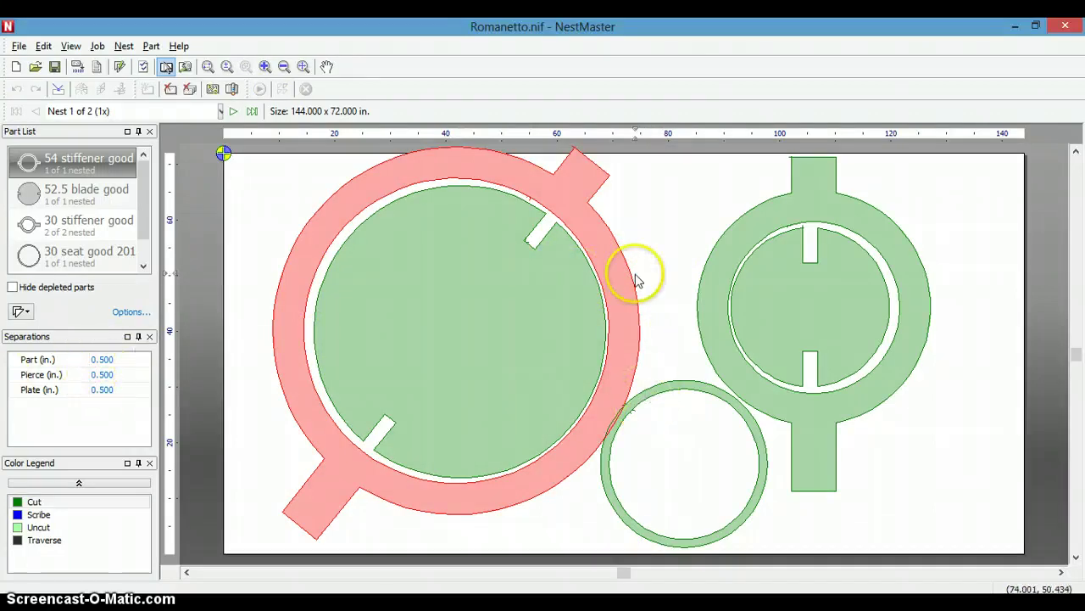
{"action": "left_click", "coordinate": [575, 303]}
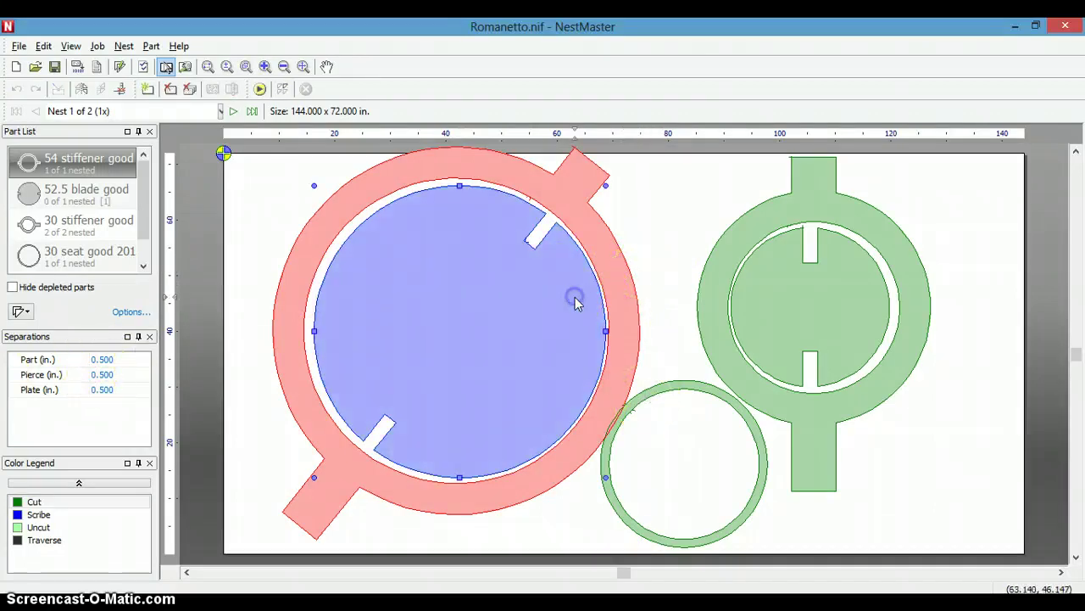
{"action": "left_click", "coordinate": [601, 257]}
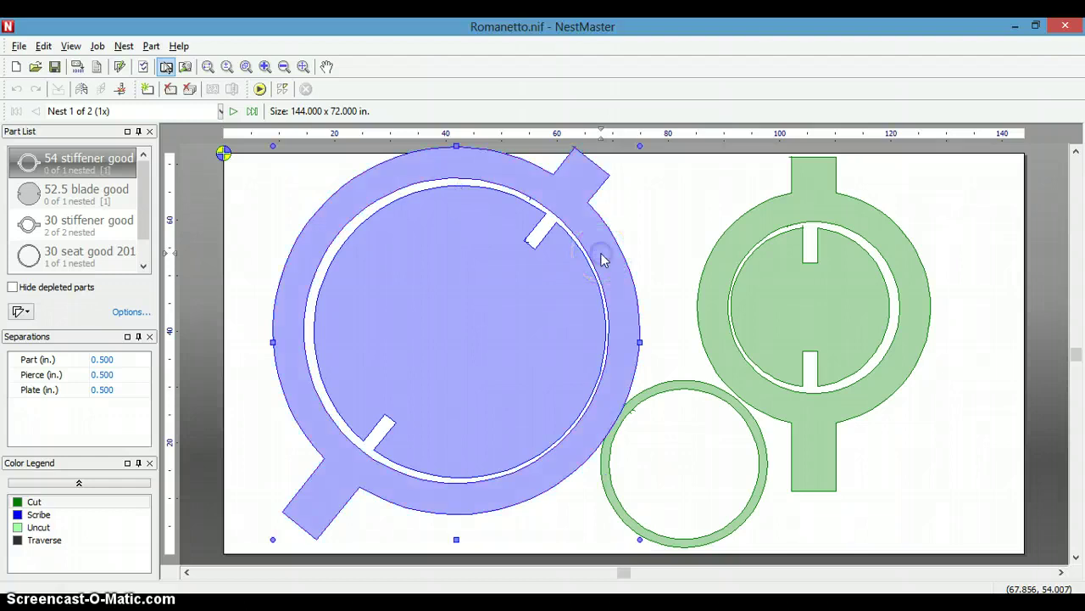
{"action": "left_click_drag", "start_coordinate": [606, 272], "coordinate": [584, 274]}
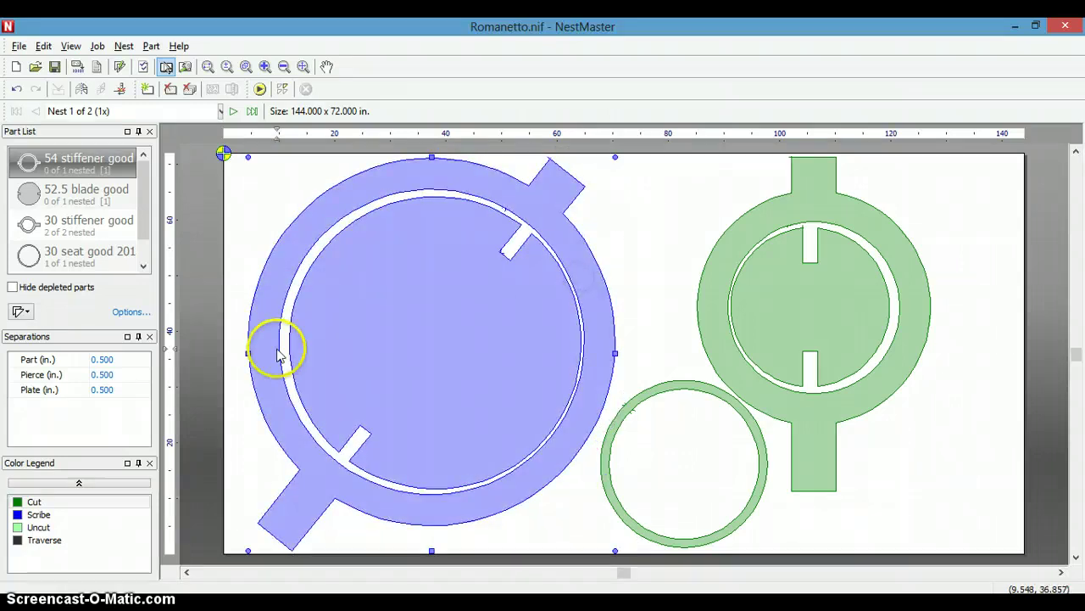
{"action": "left_click_drag", "start_coordinate": [253, 355], "coordinate": [231, 355]}
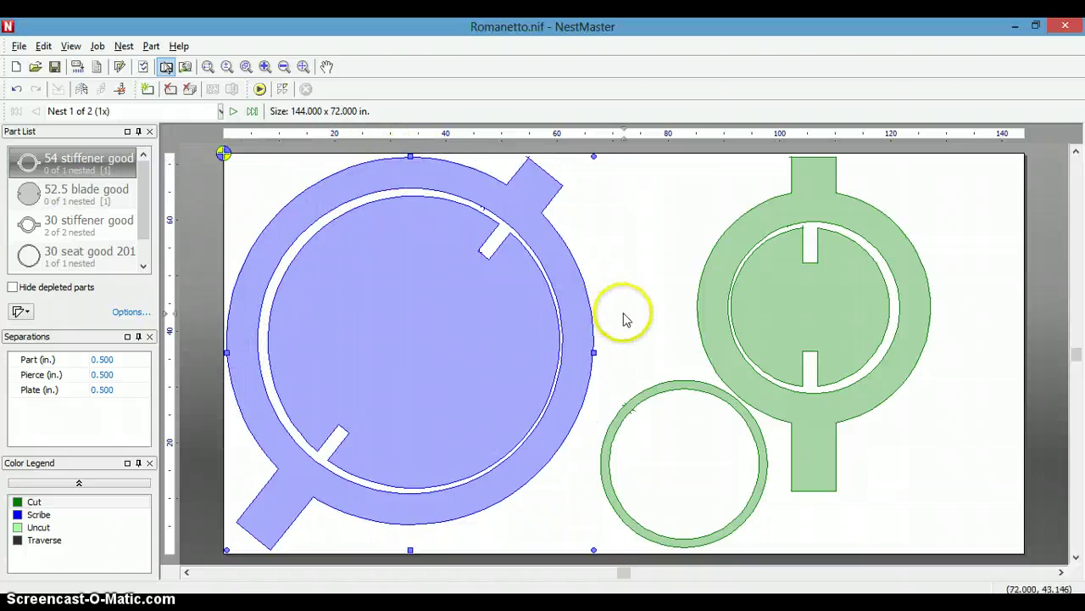
{"action": "left_click_drag", "start_coordinate": [678, 392], "coordinate": [965, 430]}
Move the 30 stiffener and its inner disc beside the large stiffener, and tuck the seat ring lower right
{"action": "left_click", "coordinate": [924, 274]}
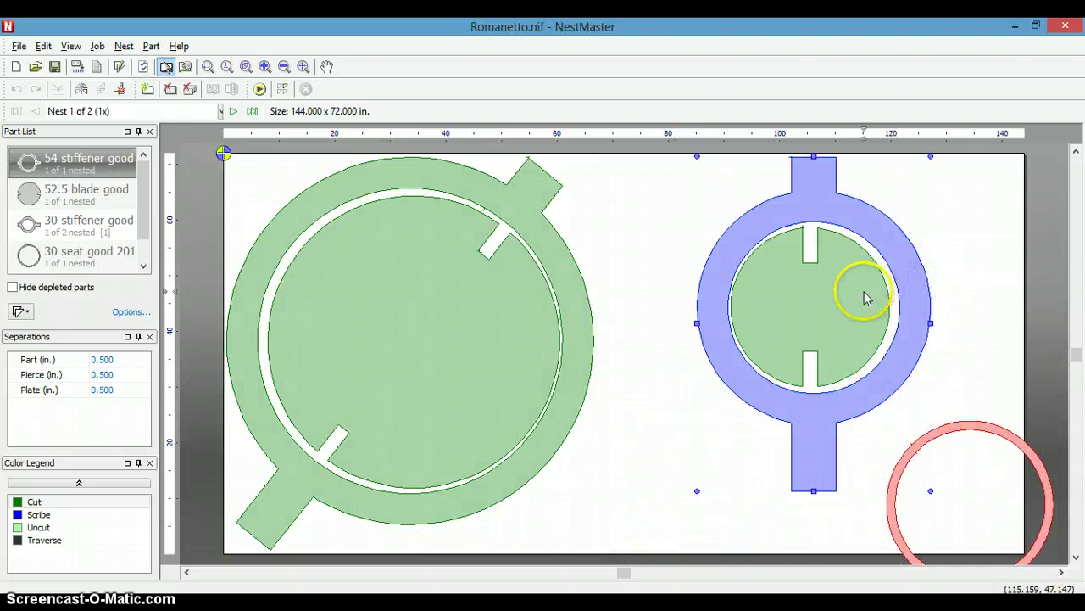
{"action": "left_click", "coordinate": [838, 287], "text": "ctrl"}
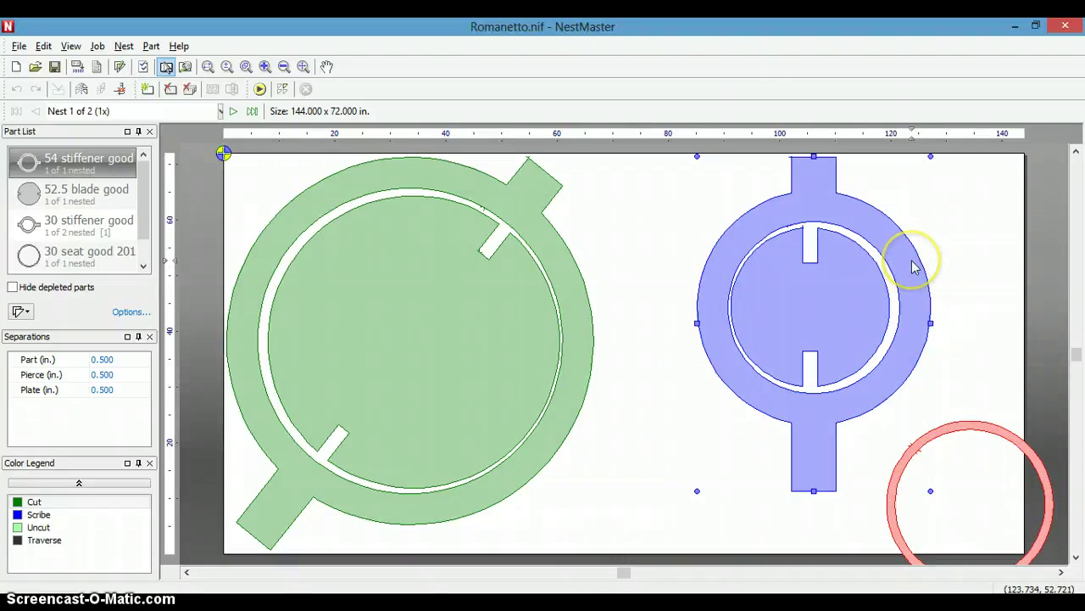
{"action": "left_click", "coordinate": [695, 327]}
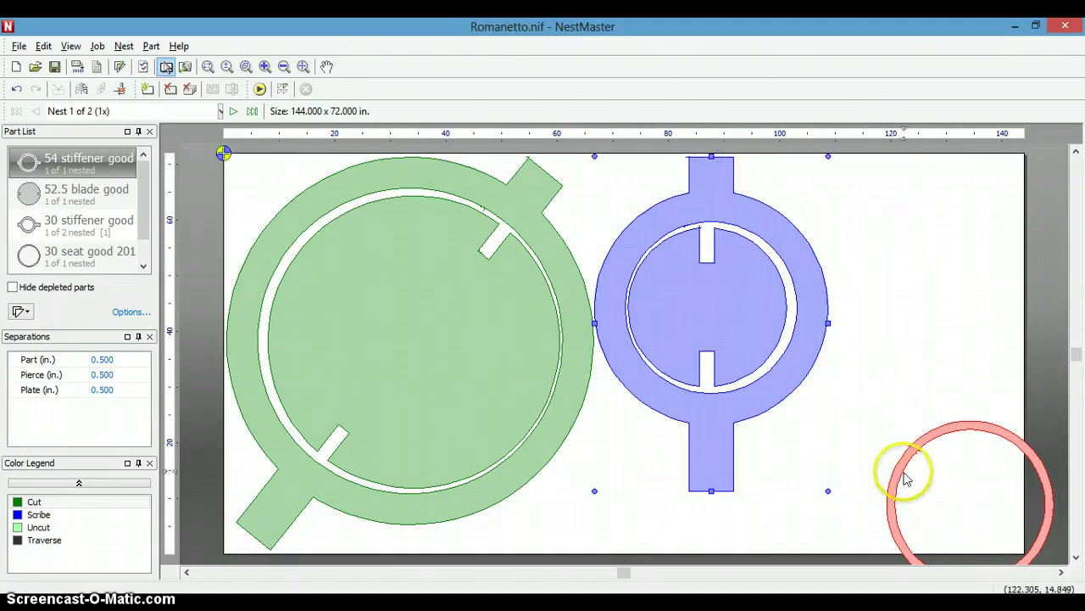
{"action": "left_click_drag", "start_coordinate": [896, 472], "coordinate": [800, 426]}
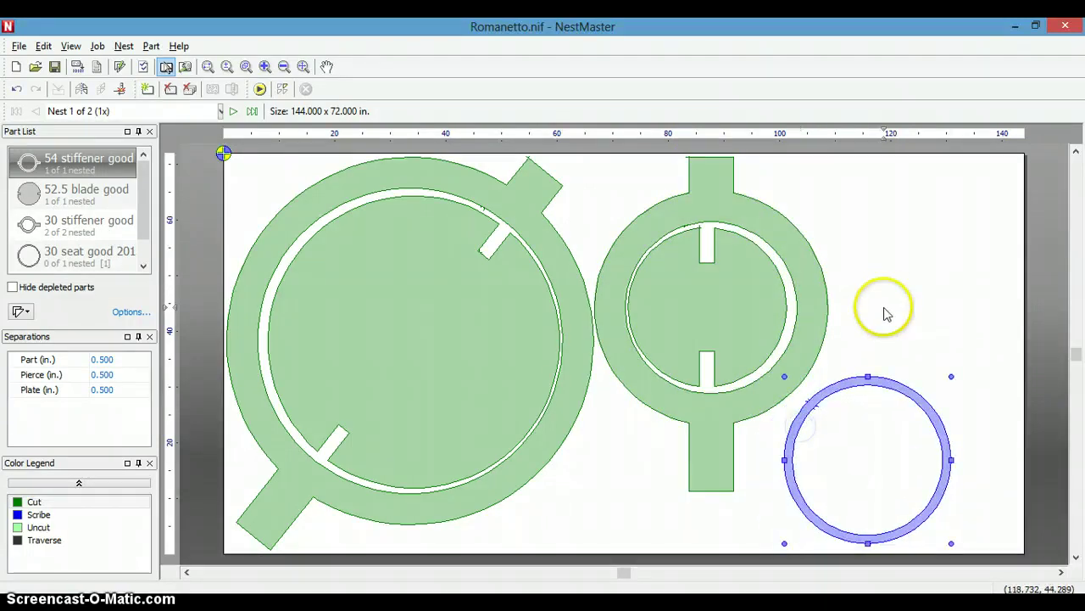
{"action": "left_click", "coordinate": [232, 111]}
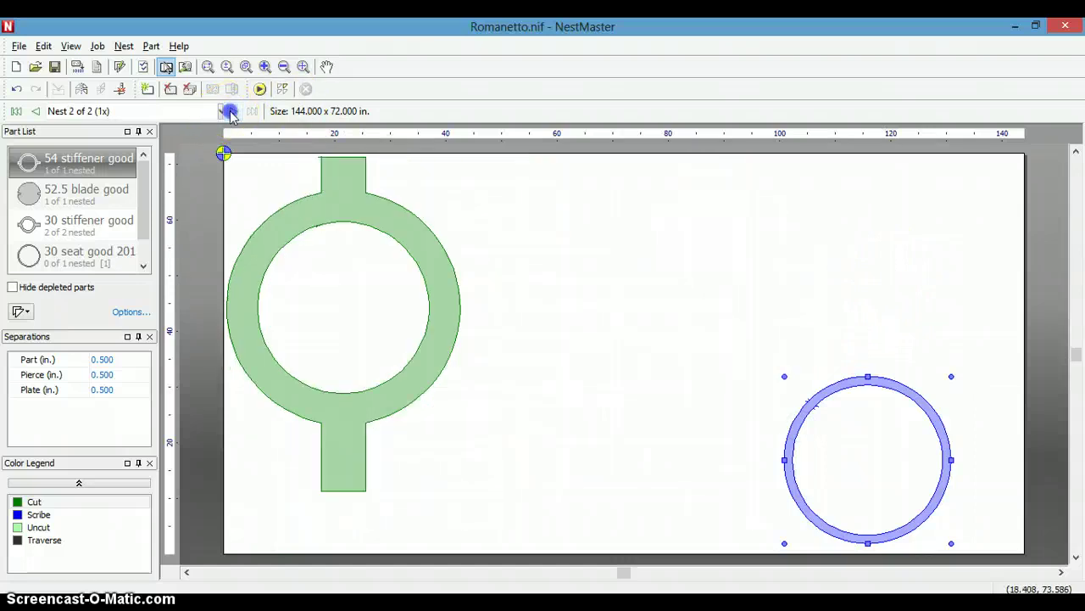
{"action": "left_click", "coordinate": [433, 265]}
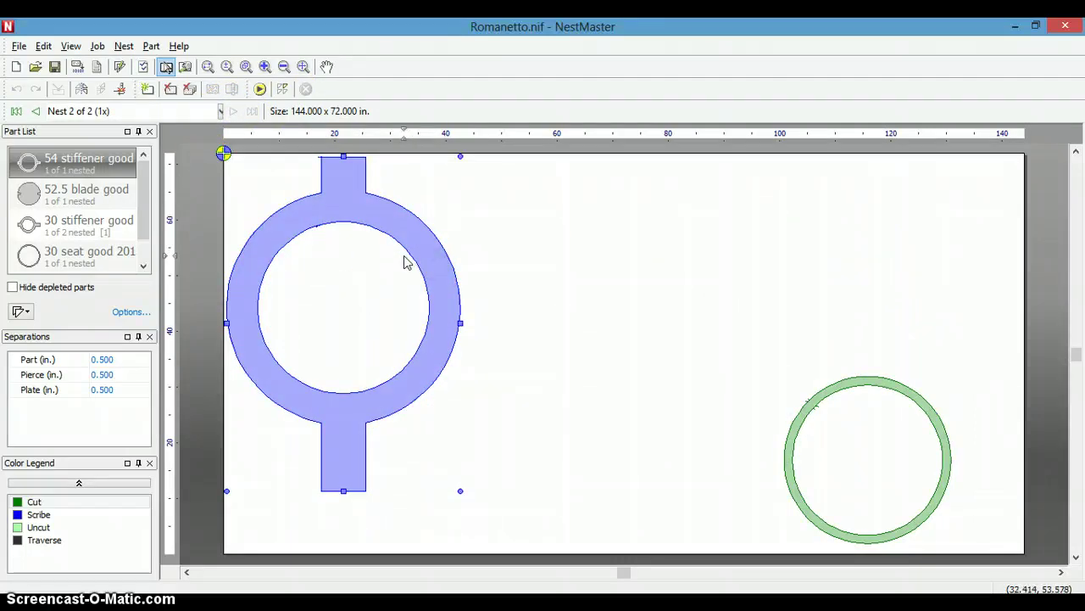
{"action": "left_click", "coordinate": [430, 269]}
{"action": "key", "text": "Delete"}
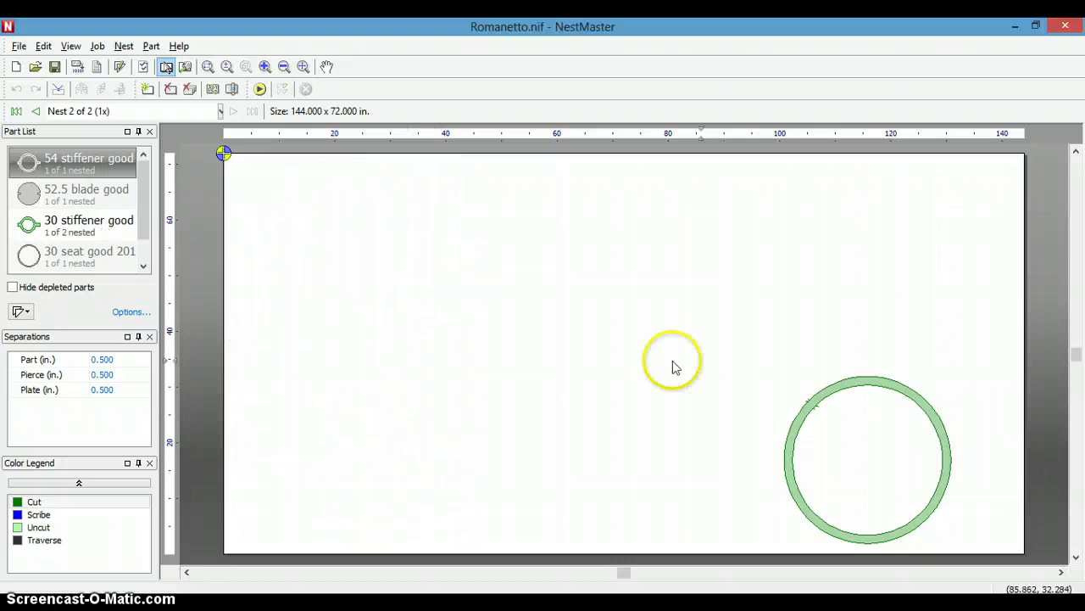
{"action": "left_click", "coordinate": [834, 396]}
{"action": "key", "text": "Delete"}
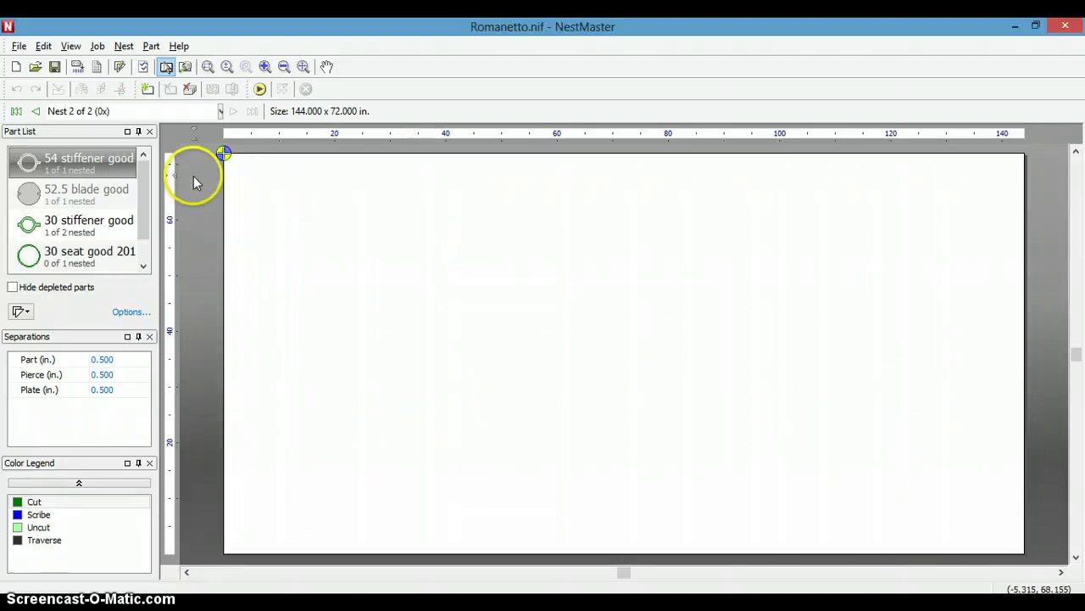
{"action": "left_click", "coordinate": [35, 111]}
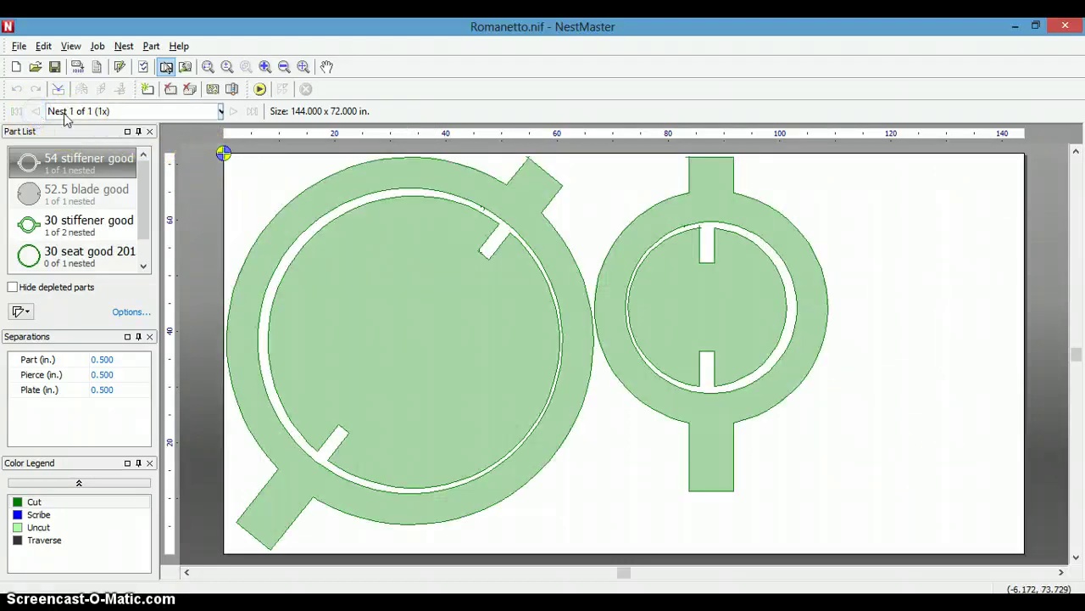
{"action": "left_click", "coordinate": [149, 193]}
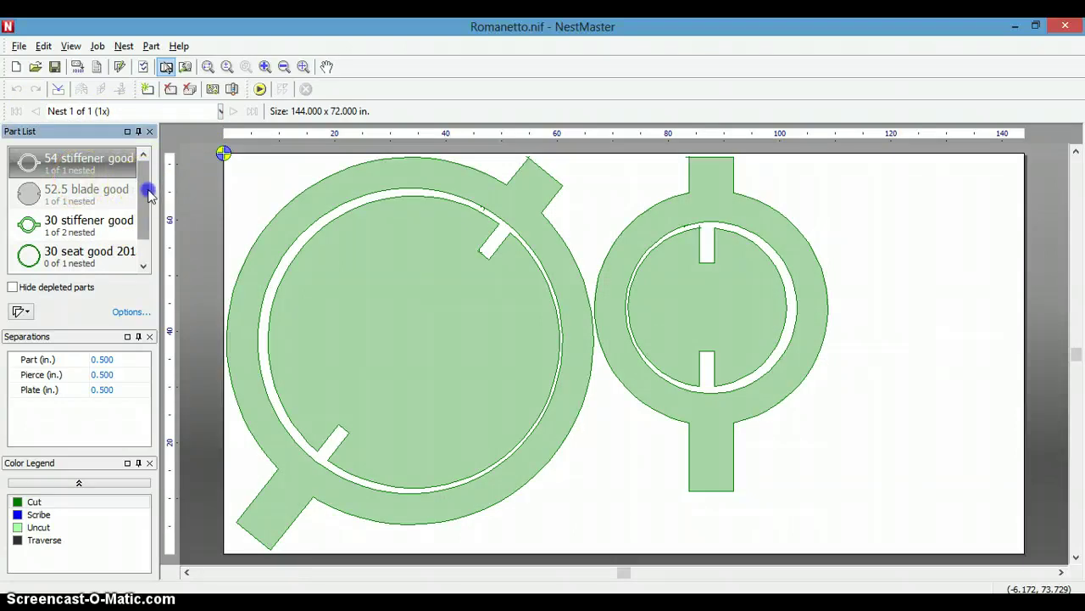
{"action": "left_click_drag", "start_coordinate": [149, 193], "coordinate": [150, 209]}
{"action": "double_click", "coordinate": [77, 207]}
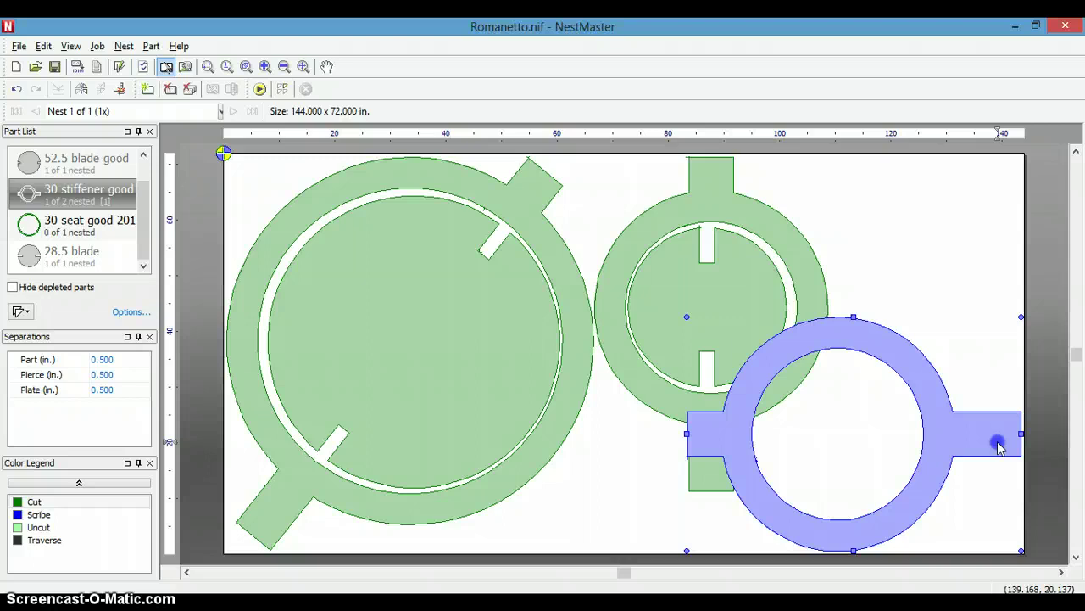
{"action": "left_click_drag", "start_coordinate": [1018, 322], "coordinate": [812, 285]}
{"action": "left_click_drag", "start_coordinate": [876, 348], "coordinate": [950, 296]}
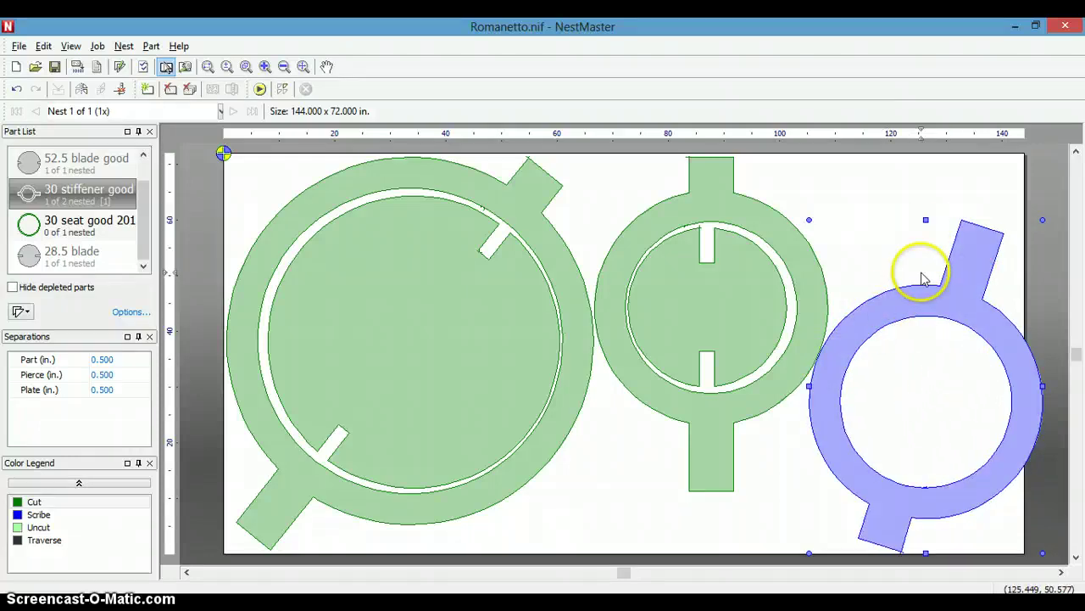
{"action": "key", "text": "Delete"}
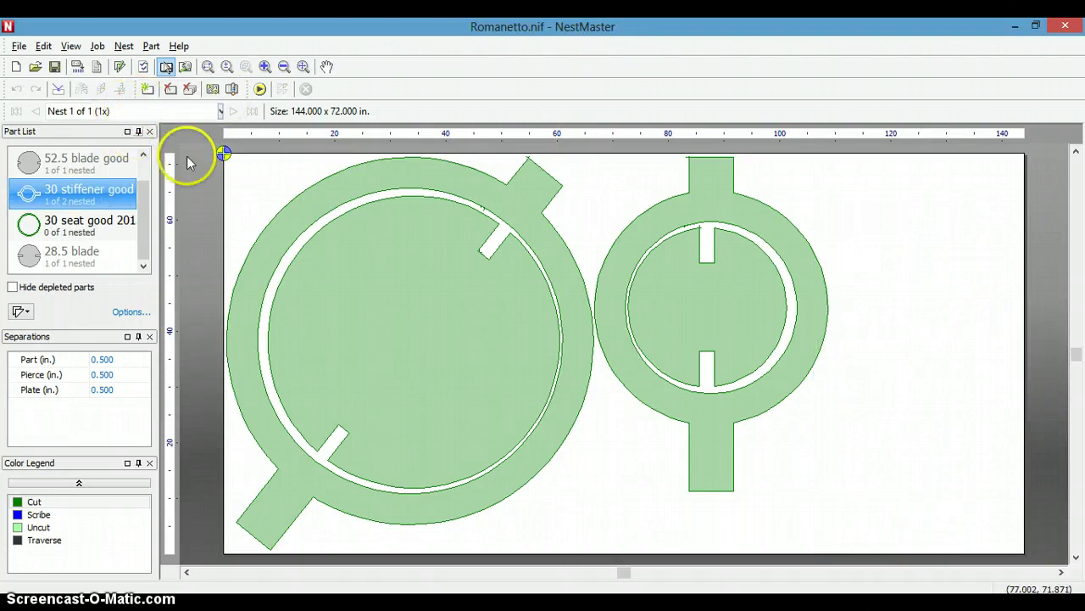
Create a new nest using the 144.000 x 72.000 in. standard plate size
{"action": "left_click", "coordinate": [146, 92]}
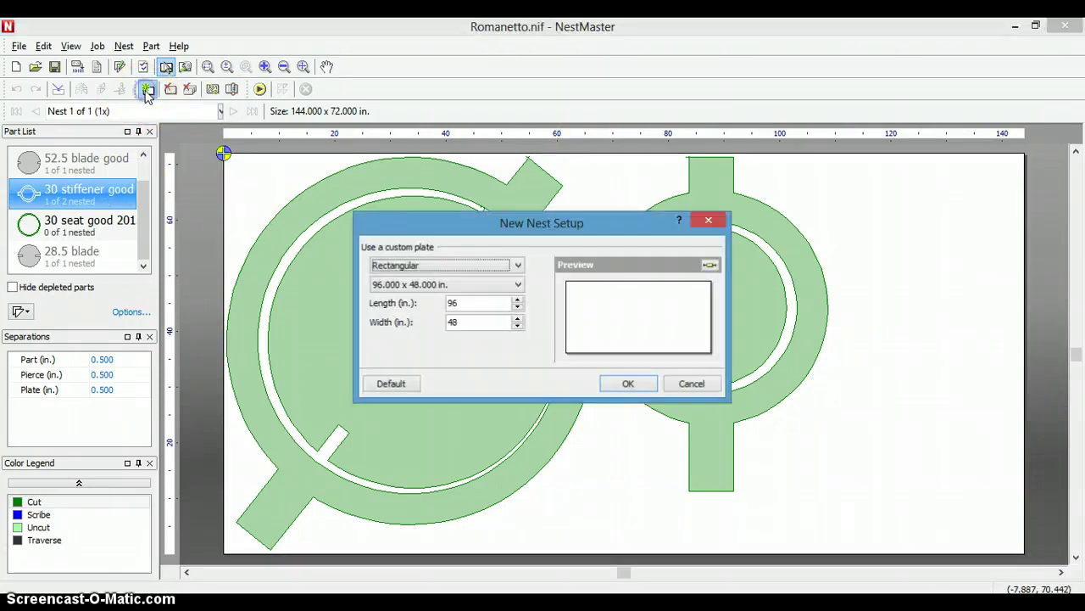
{"action": "left_click", "coordinate": [516, 284]}
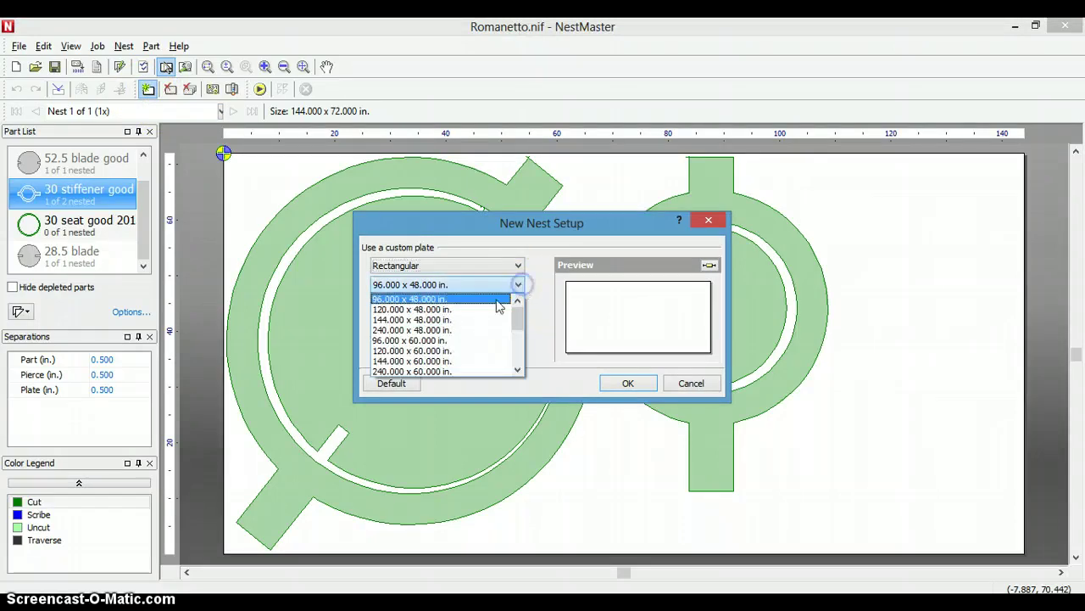
{"action": "left_click_drag", "start_coordinate": [517, 319], "coordinate": [520, 337]}
{"action": "left_click", "coordinate": [492, 349]}
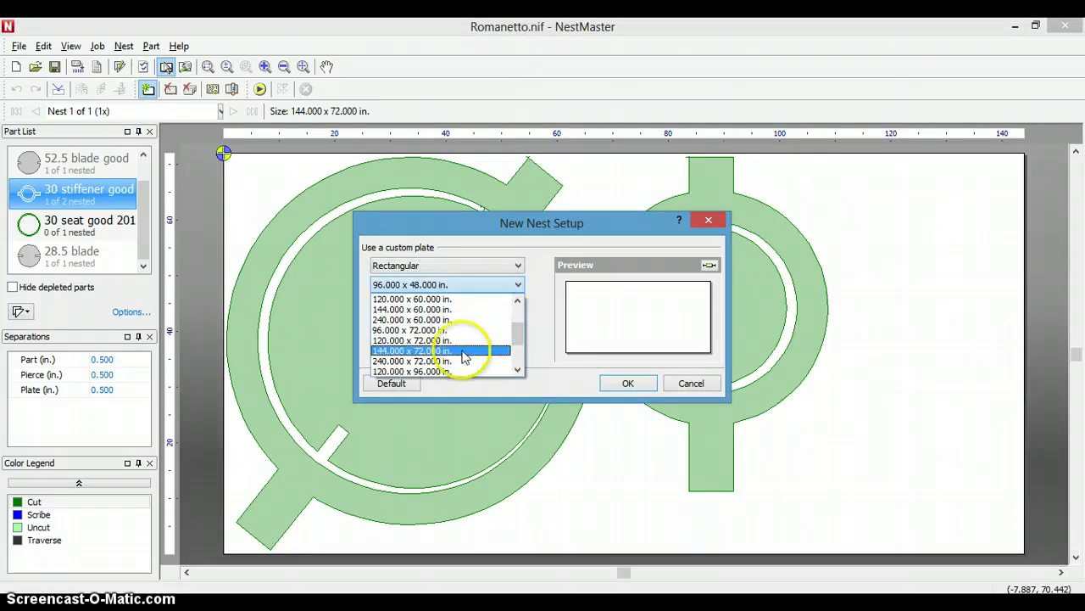
{"action": "left_click", "coordinate": [628, 383]}
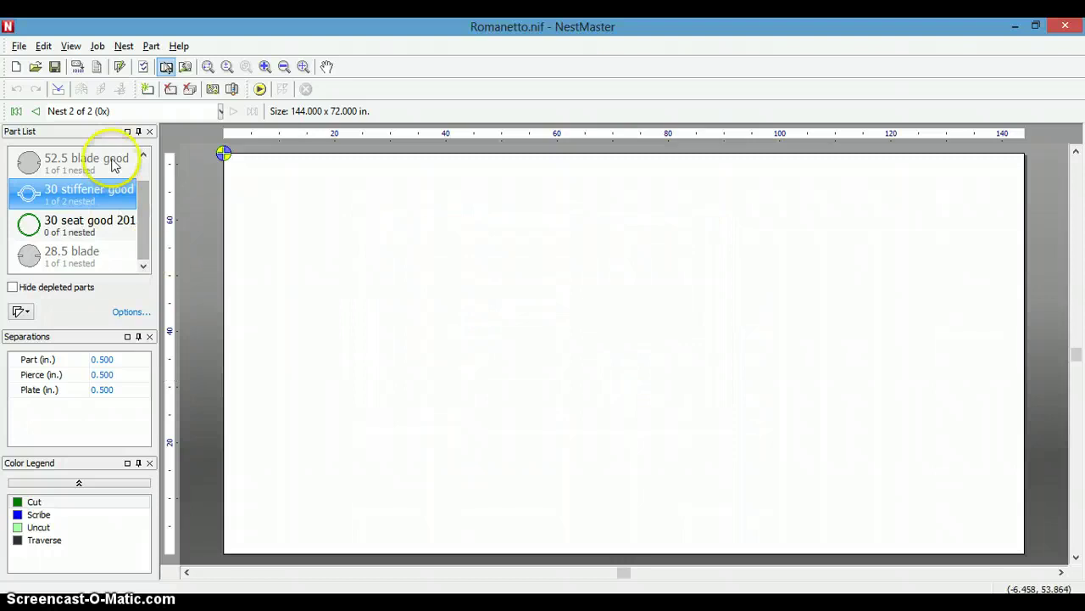
Check nest 1, then confirm another empty 144 x 72 in. nest as Nest 2
{"action": "left_click", "coordinate": [36, 113]}
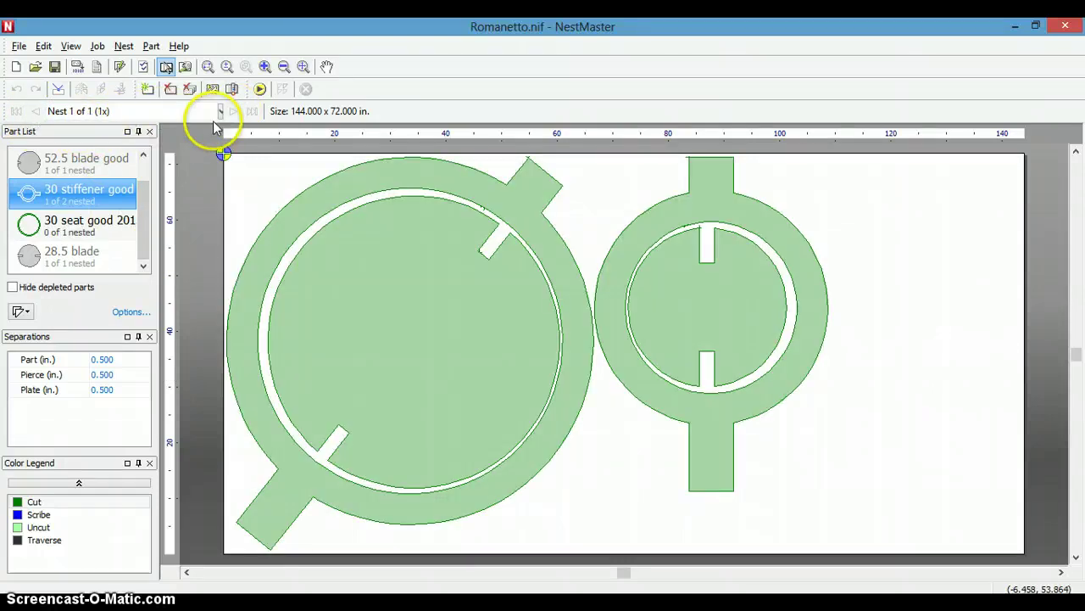
{"action": "left_click", "coordinate": [147, 90]}
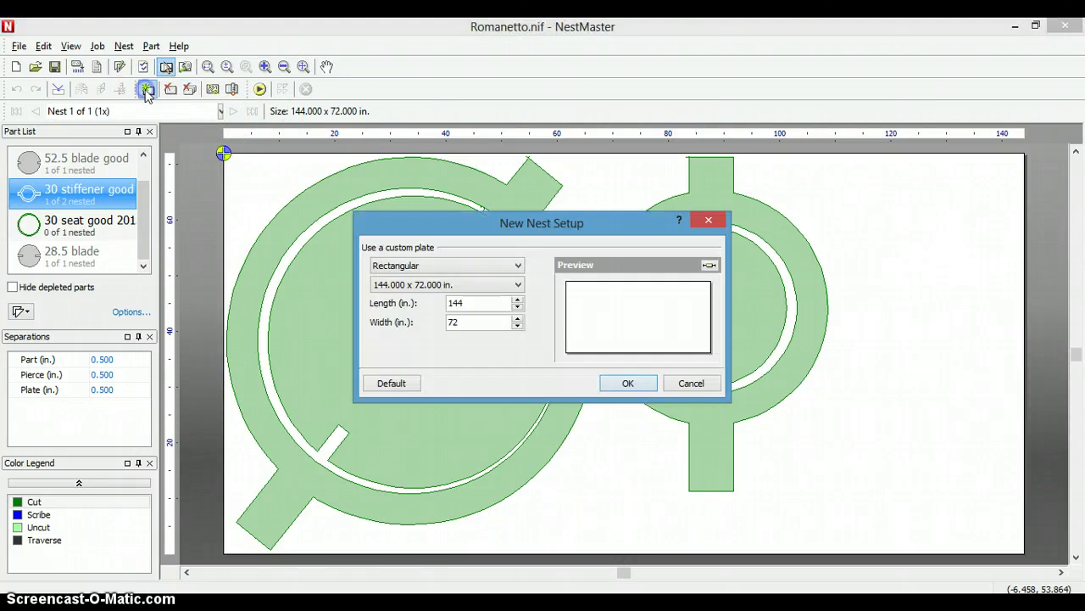
{"action": "left_click", "coordinate": [628, 383]}
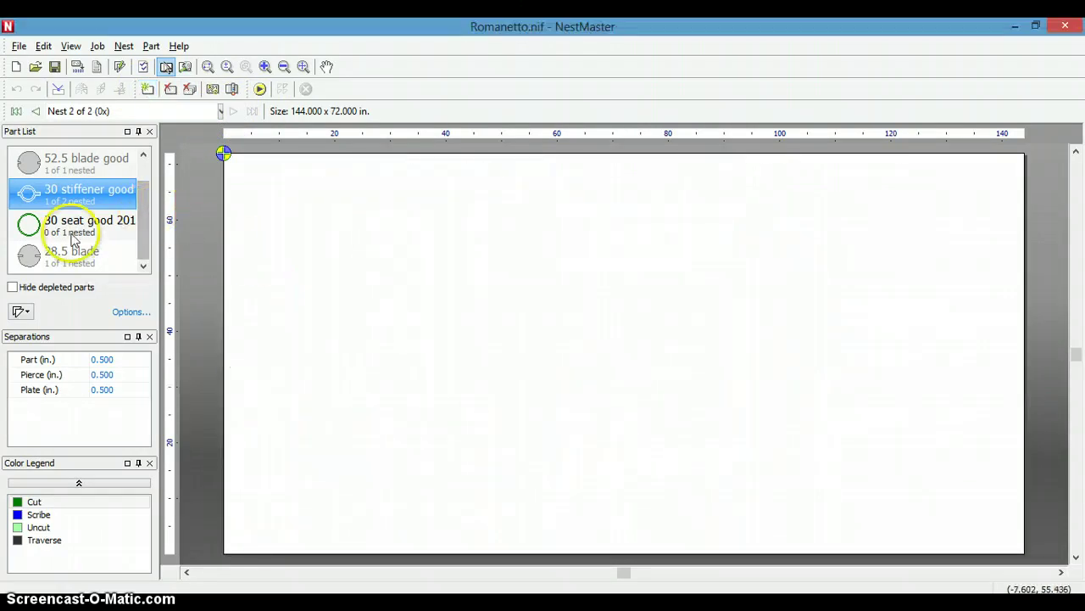
Add the 30 stiffener to nest 2 and drag the 30 seat ring into its circular opening
{"action": "double_click", "coordinate": [75, 203]}
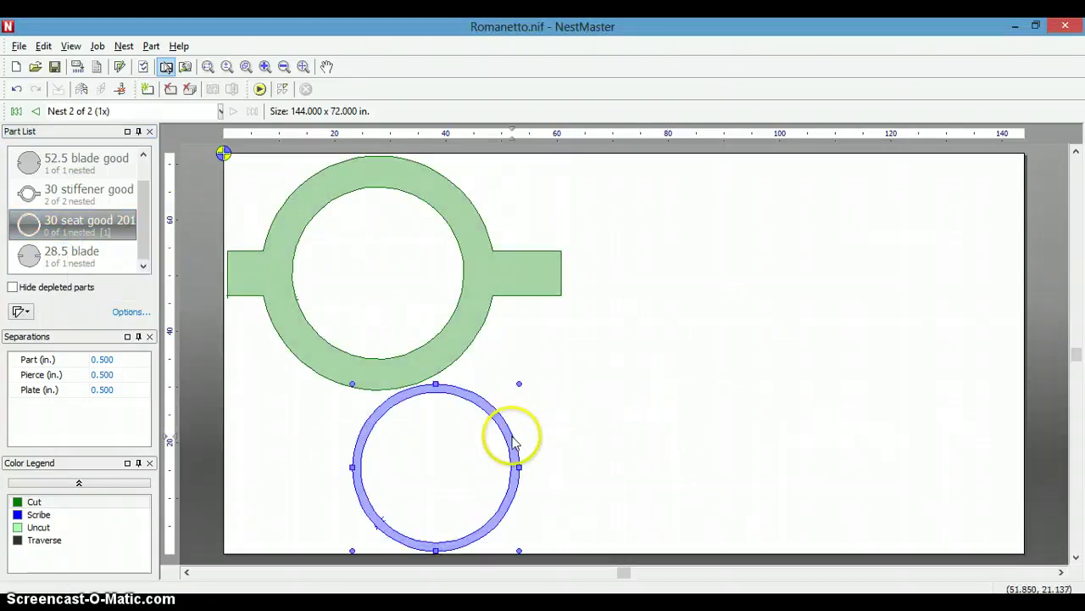
{"action": "left_click_drag", "start_coordinate": [512, 440], "coordinate": [455, 244]}
{"action": "left_click_drag", "start_coordinate": [402, 208], "coordinate": [378, 193]}
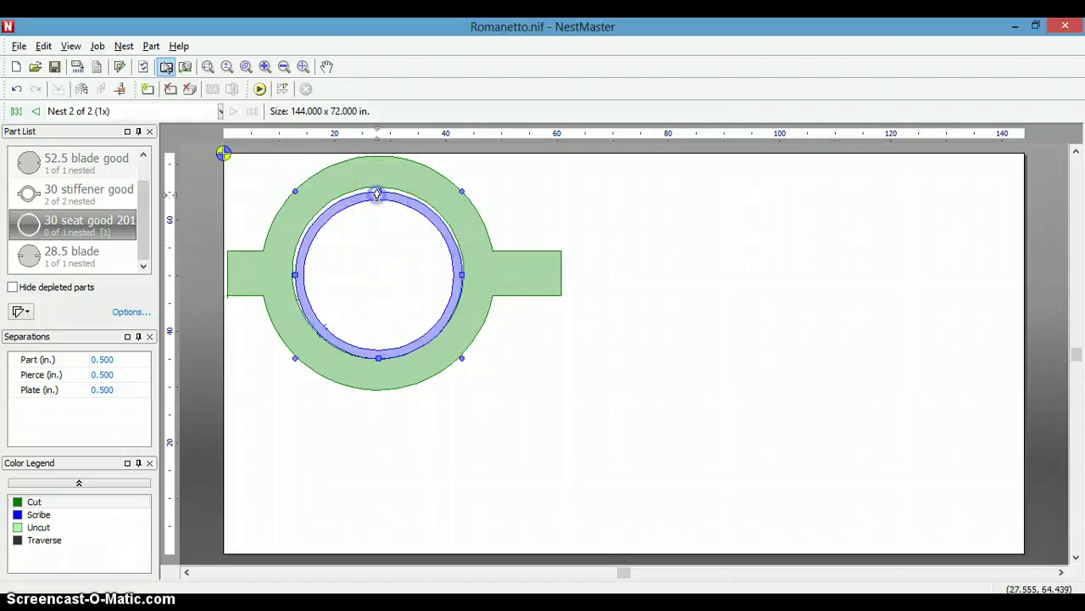
{"action": "left_click", "coordinate": [744, 296]}
Nudge the seat ring slightly up-left so it sits cleanly inside the stiffener's opening
{"action": "left_click", "coordinate": [667, 382]}
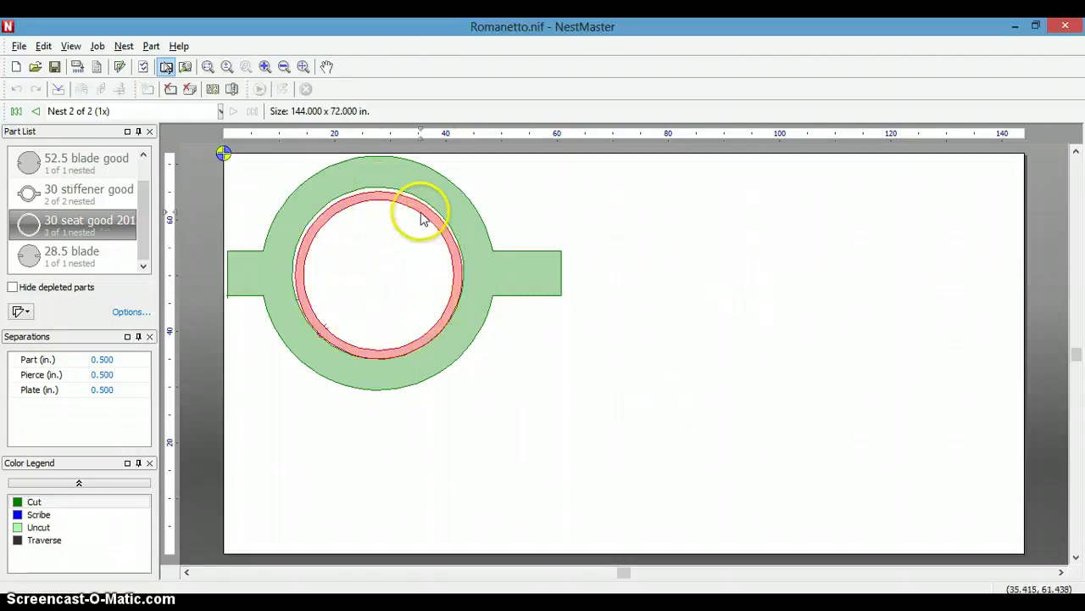
{"action": "left_click", "coordinate": [423, 214]}
{"action": "left_click_drag", "start_coordinate": [421, 211], "coordinate": [419, 208]}
{"action": "left_click", "coordinate": [967, 348]}
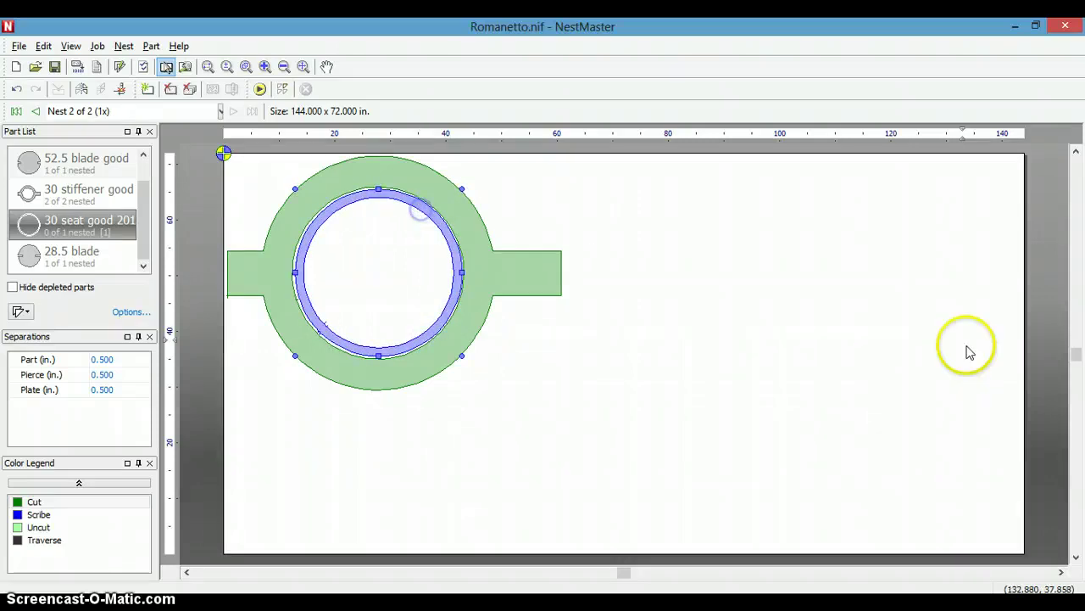
{"action": "left_click", "coordinate": [452, 294]}
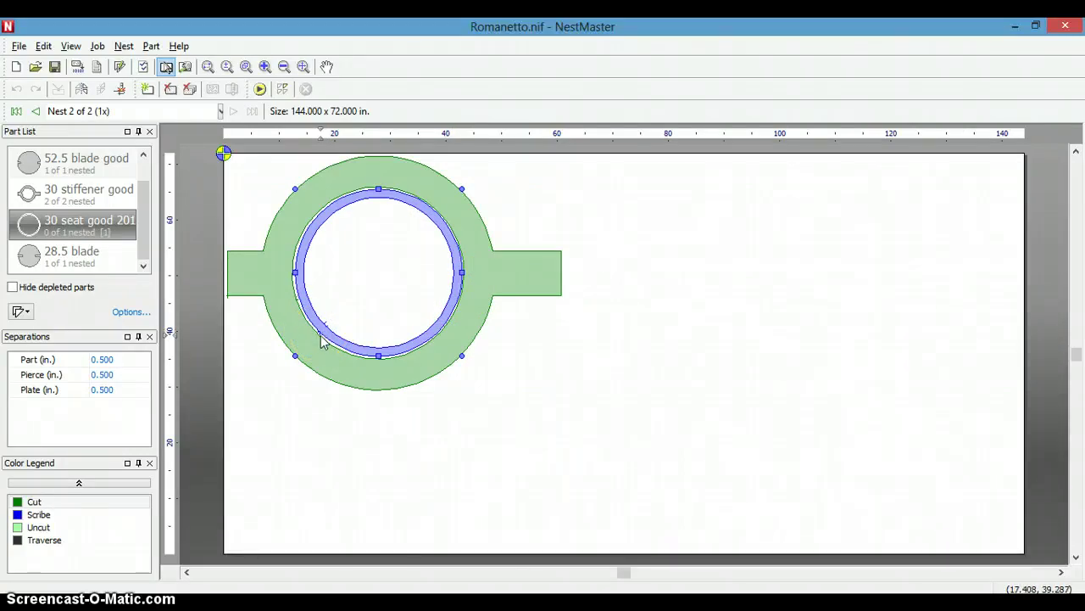
Set part separation to 0.250 in. and pierce separation to 0.200 in., leaving plate at 0.500 in
{"action": "left_click", "coordinate": [111, 360]}
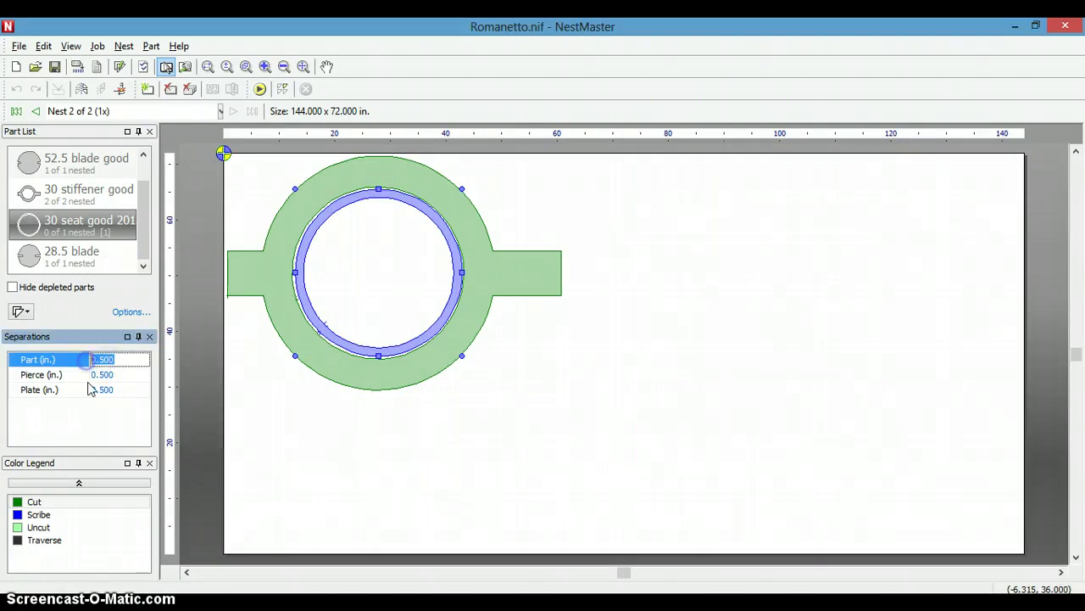
{"action": "type", "text": "0"}
{"action": "left_click", "coordinate": [18, 441]}
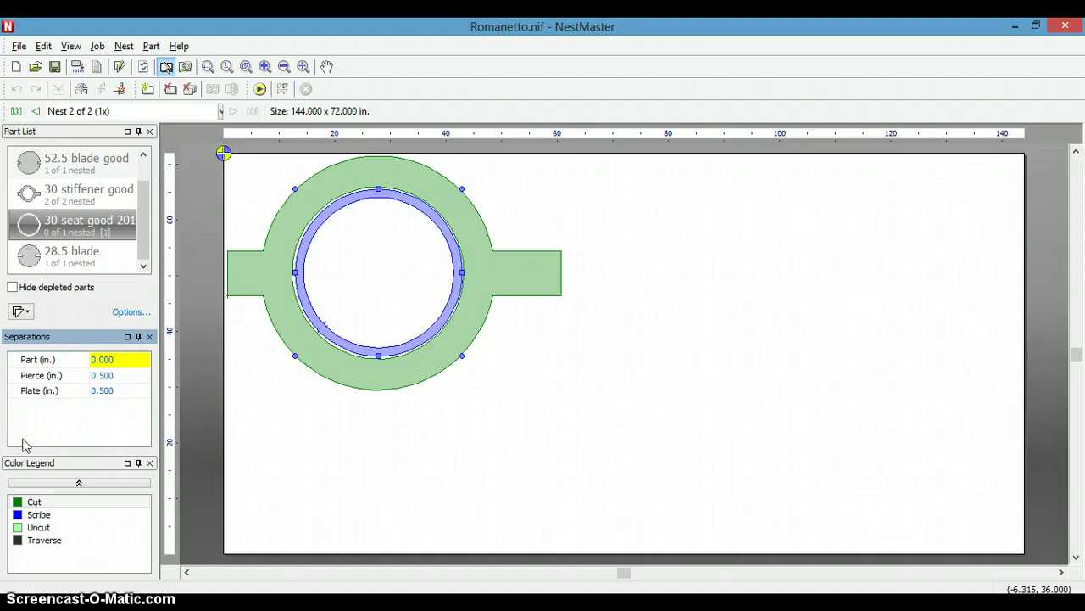
{"action": "left_click", "coordinate": [131, 360]}
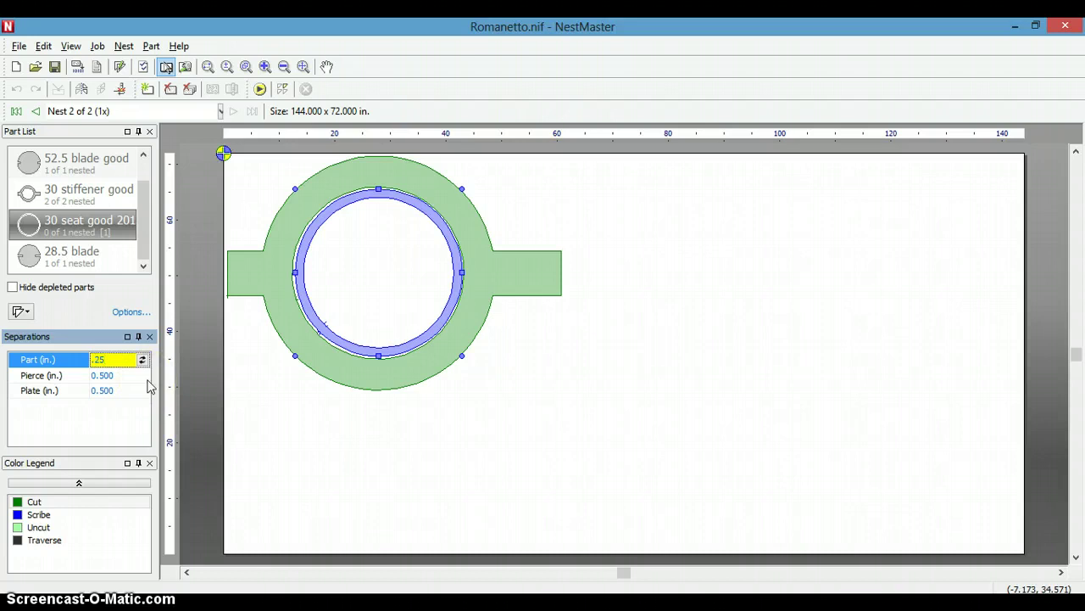
{"action": "key", "text": "Return"}
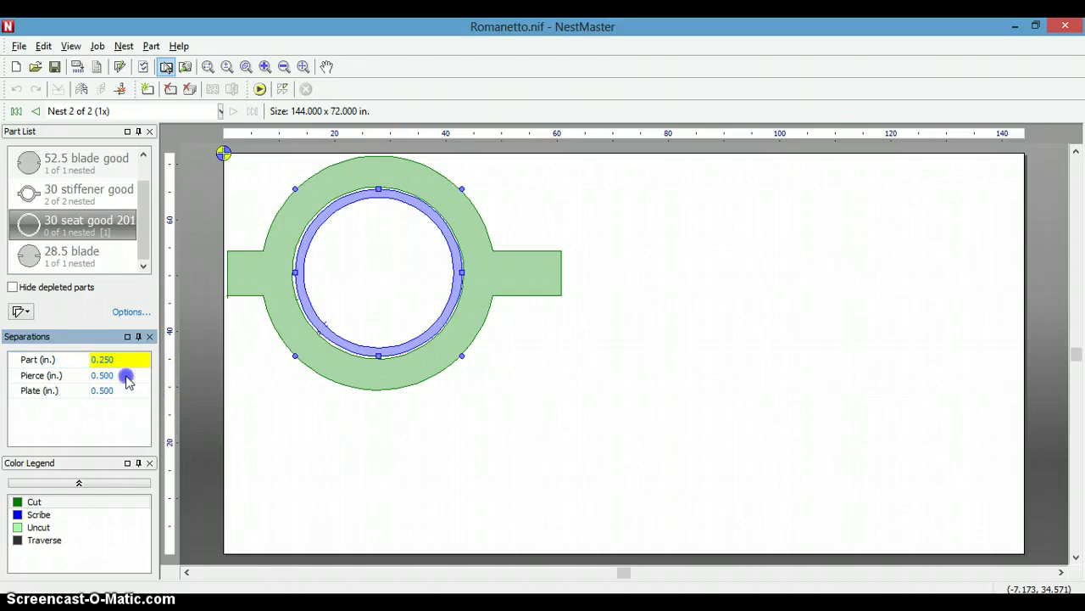
{"action": "left_click", "coordinate": [125, 375]}
{"action": "type", "text": ".2"}
{"action": "right_click", "coordinate": [127, 378]}
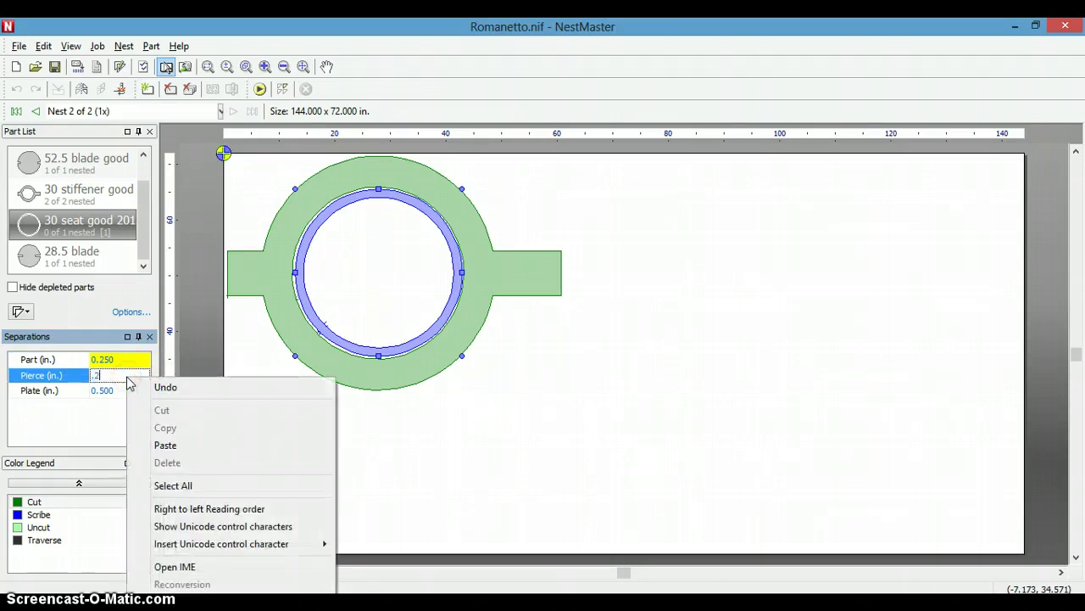
{"action": "key", "text": "Escape"}
{"action": "left_click", "coordinate": [330, 367]}
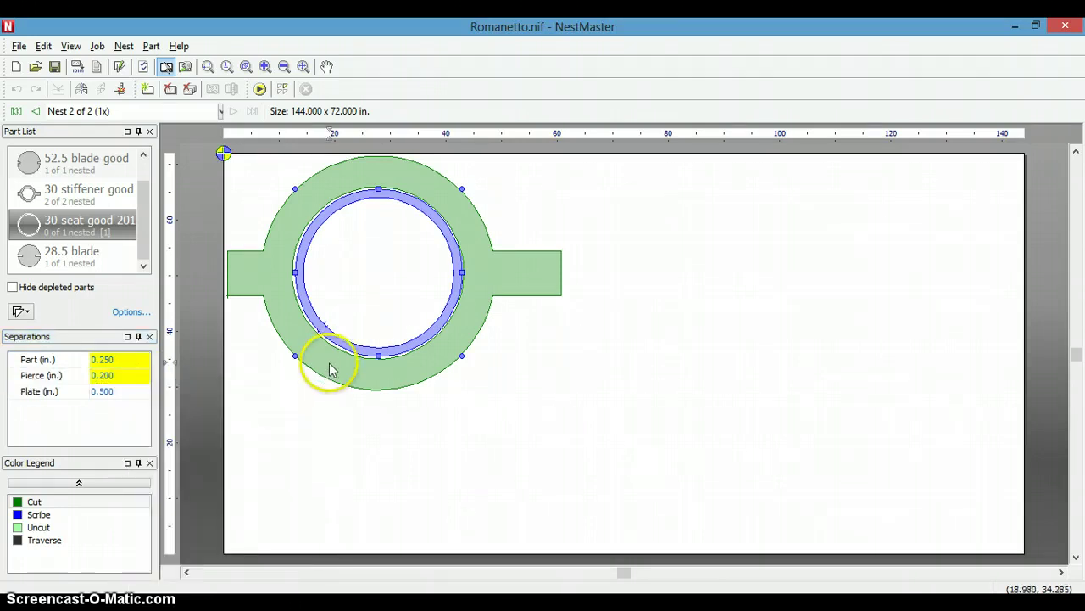
{"action": "left_click", "coordinate": [368, 430]}
{"action": "left_click", "coordinate": [370, 358]}
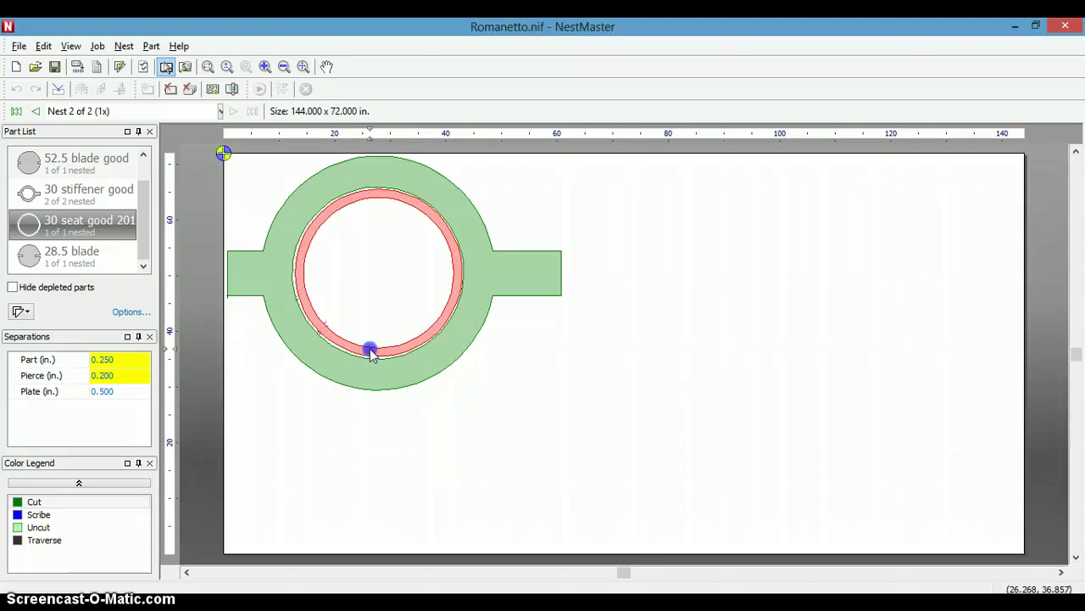
{"action": "left_click", "coordinate": [371, 353]}
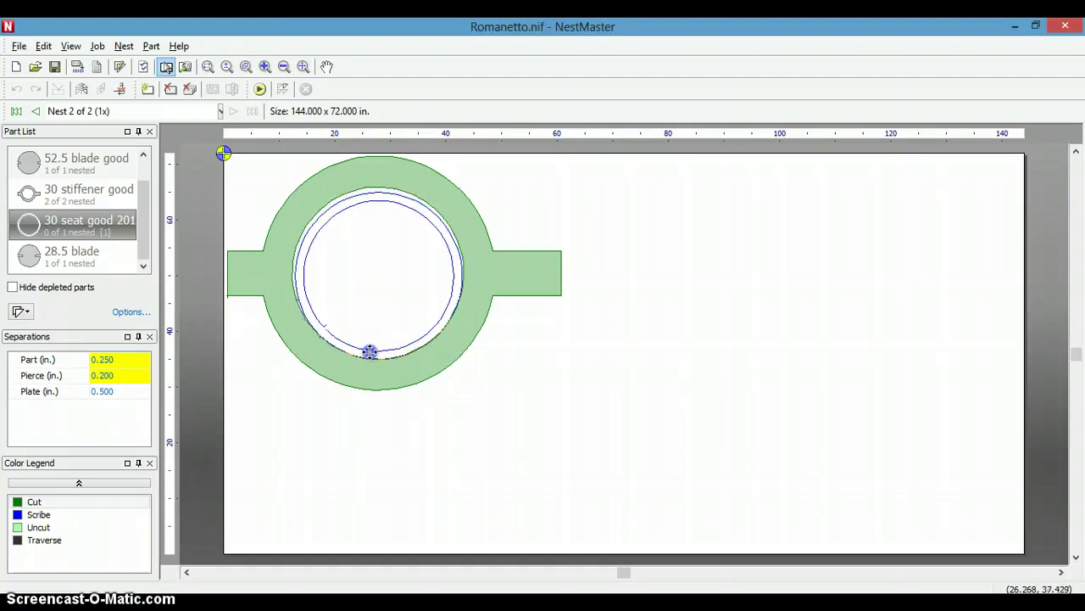
{"action": "left_click", "coordinate": [371, 352]}
{"action": "left_click", "coordinate": [384, 190]}
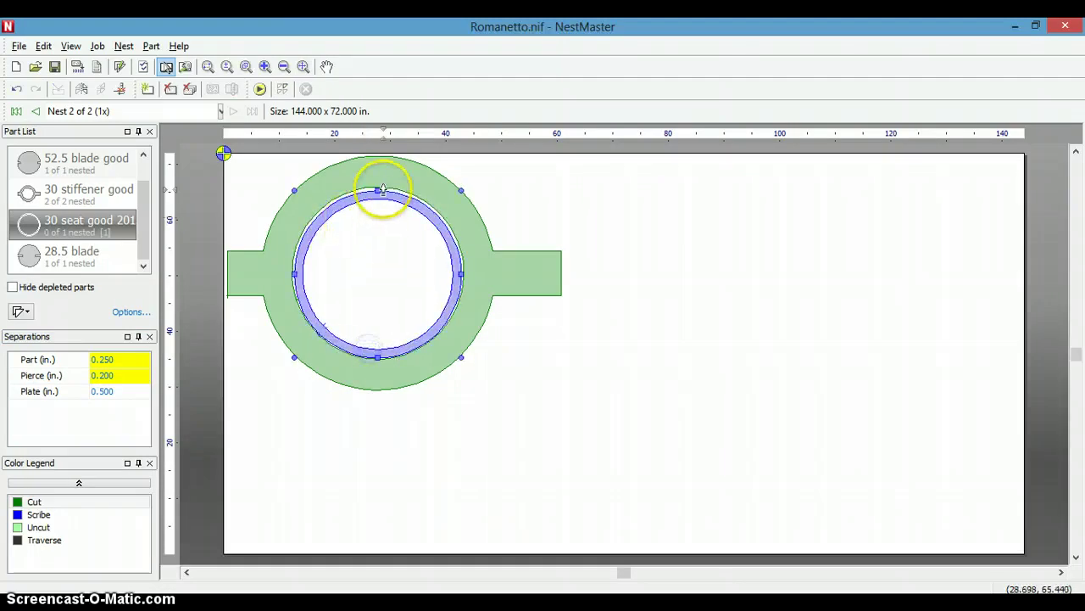
{"action": "left_click", "coordinate": [355, 213]}
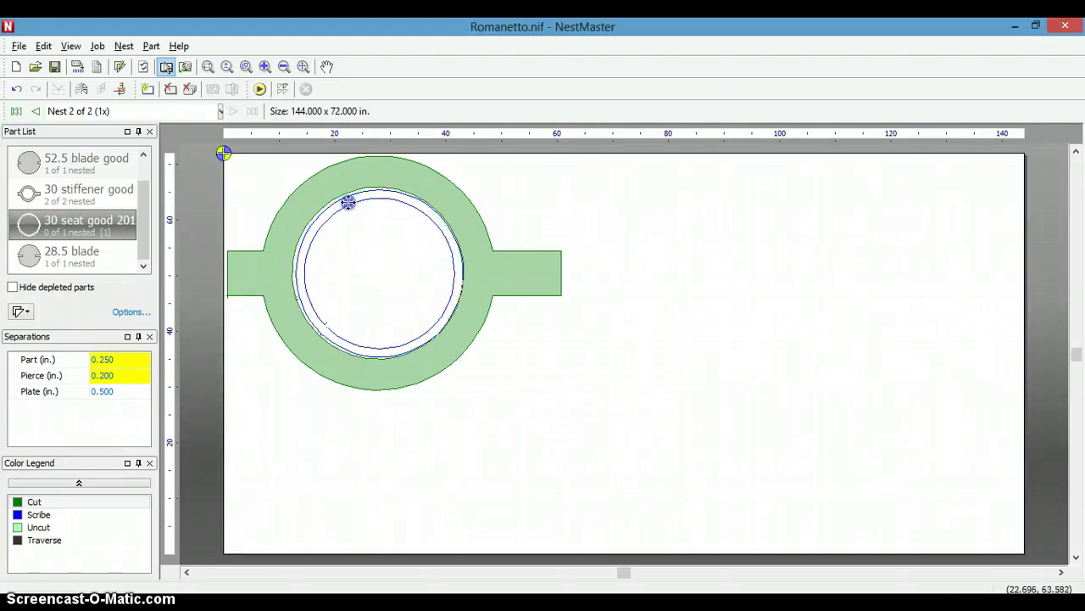
{"action": "left_click", "coordinate": [617, 232]}
{"action": "mouse_move", "coordinate": [448, 233]}
{"action": "left_mouse_down"}
{"action": "mouse_move", "coordinate": [431, 226]}
{"action": "mouse_move", "coordinate": [458, 273]}
{"action": "left_mouse_up"}
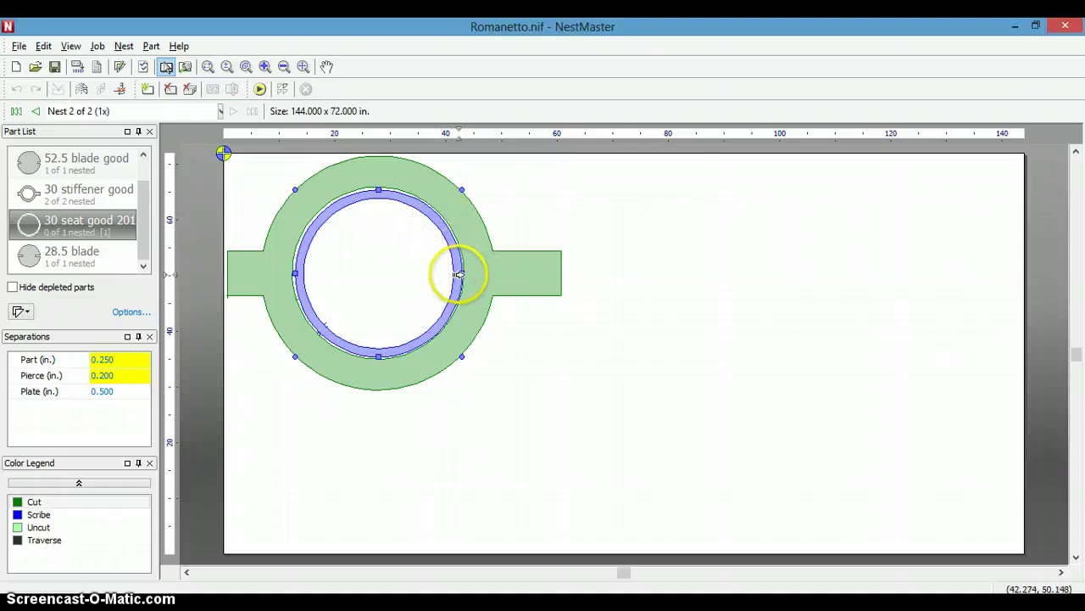
{"action": "left_click_drag", "start_coordinate": [380, 194], "coordinate": [378, 190]}
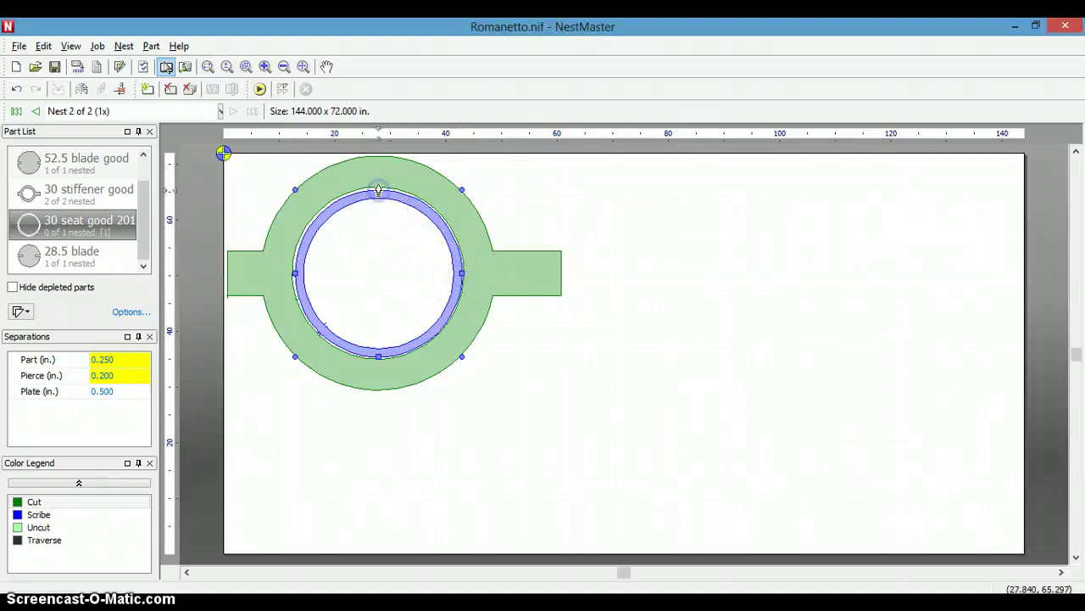
{"action": "left_click", "coordinate": [691, 286]}
{"action": "left_click_drag", "start_coordinate": [662, 328], "coordinate": [365, 340]}
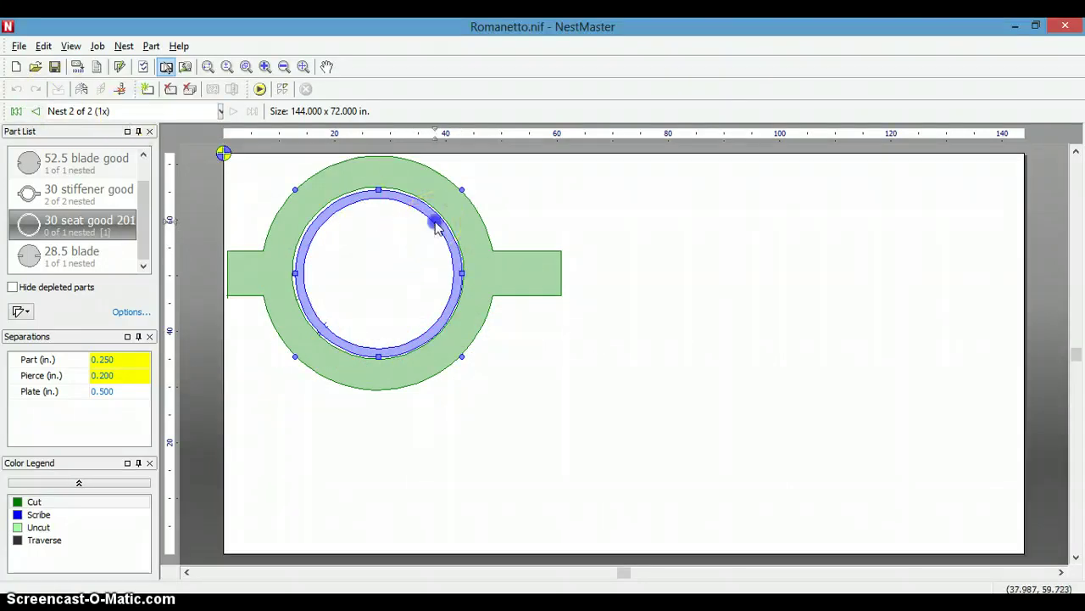
Delete the seat ring, then set 30 seat good's lead-in size to 0.375 in. and edit its lead-out size
{"action": "key", "text": "Delete"}
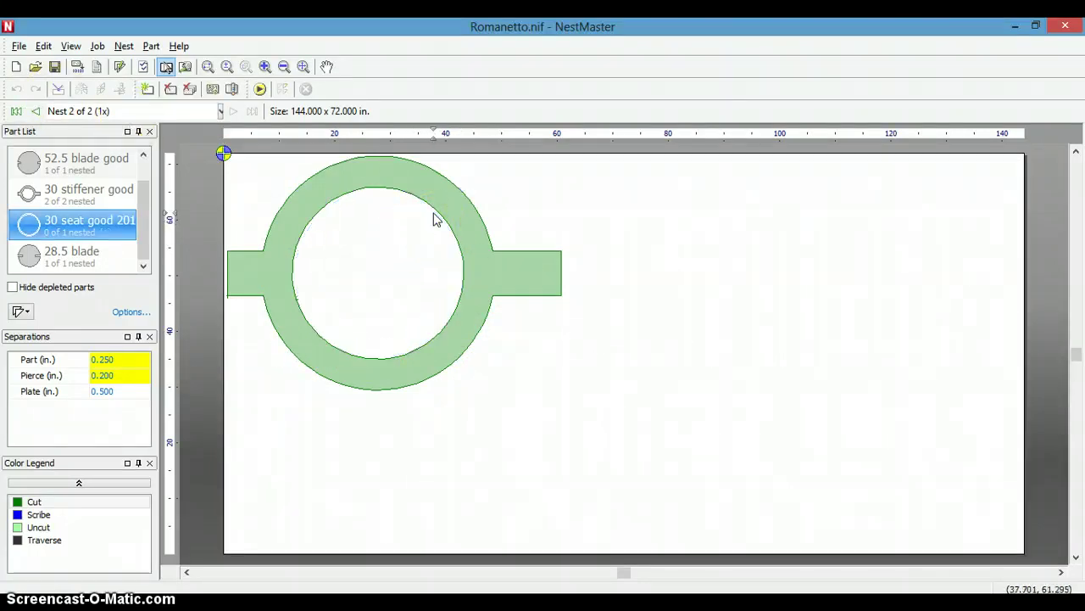
{"action": "left_click", "coordinate": [121, 69]}
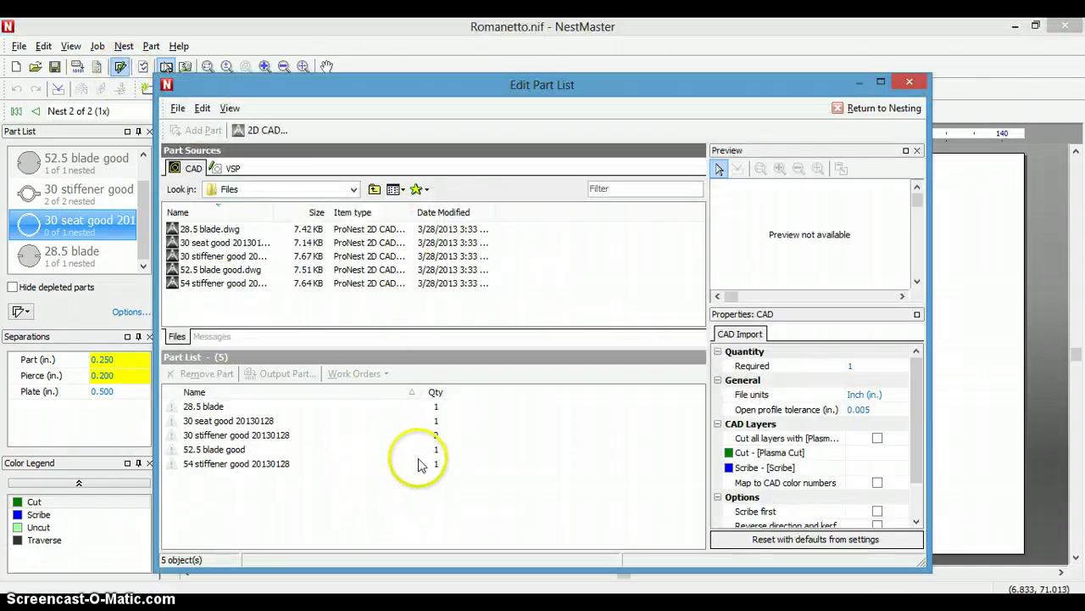
{"action": "left_click", "coordinate": [214, 422]}
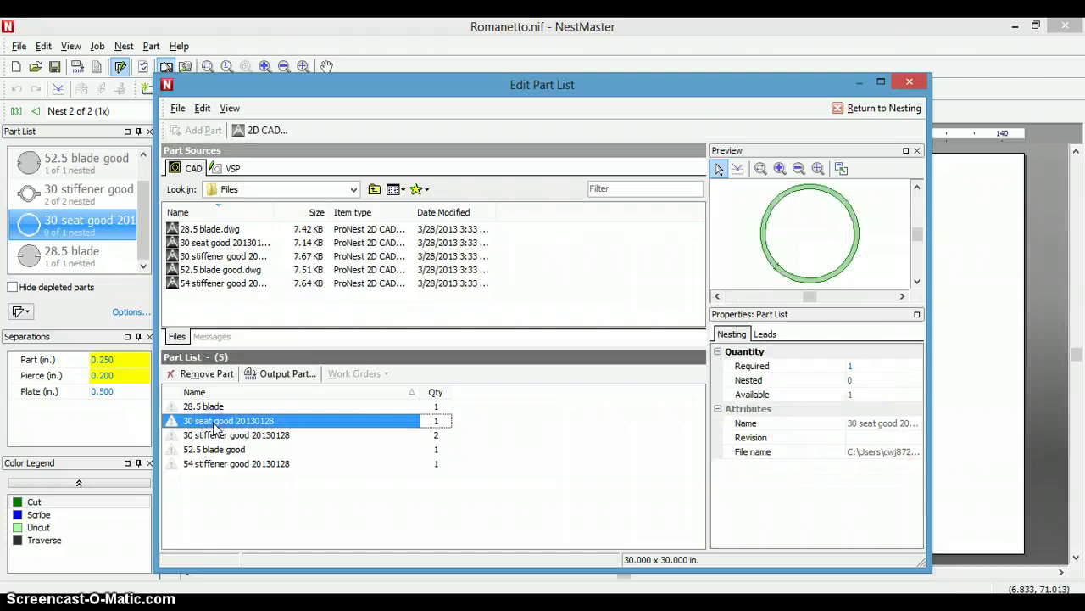
{"action": "left_click", "coordinate": [785, 283]}
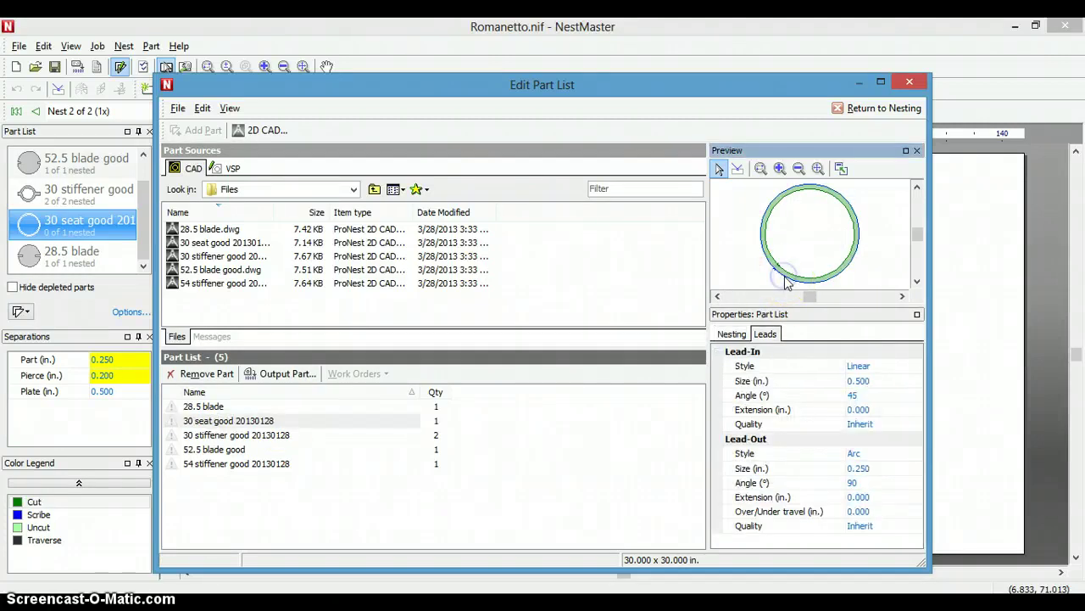
{"action": "left_click", "coordinate": [872, 381]}
{"action": "left_click", "coordinate": [874, 382]}
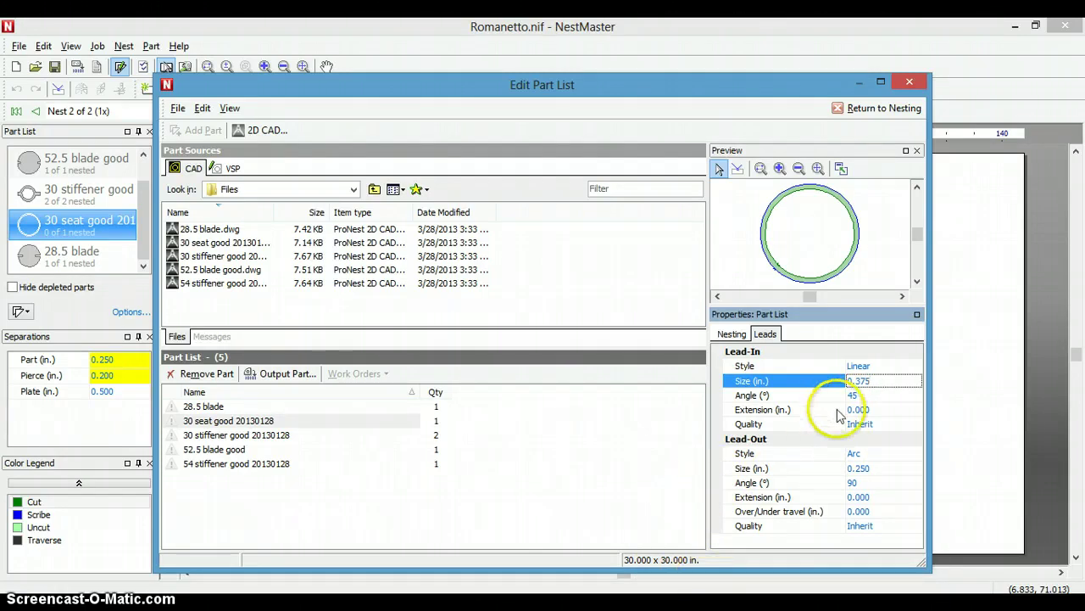
{"action": "left_click", "coordinate": [880, 468]}
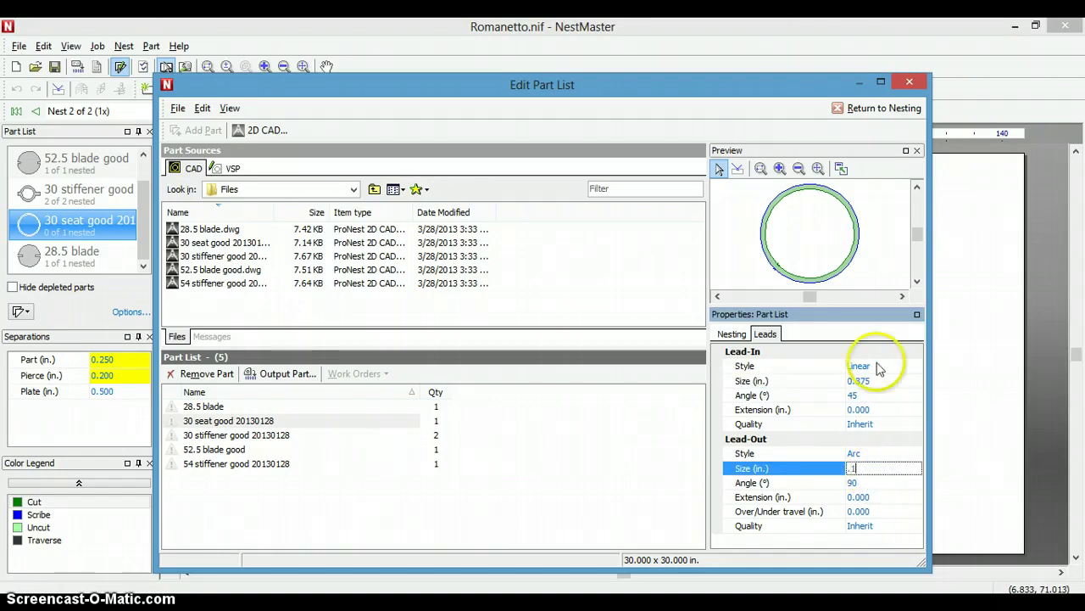
Return to nesting and drop a new 30 seat ring into the stiffener's centre hole
{"action": "left_click", "coordinate": [884, 108]}
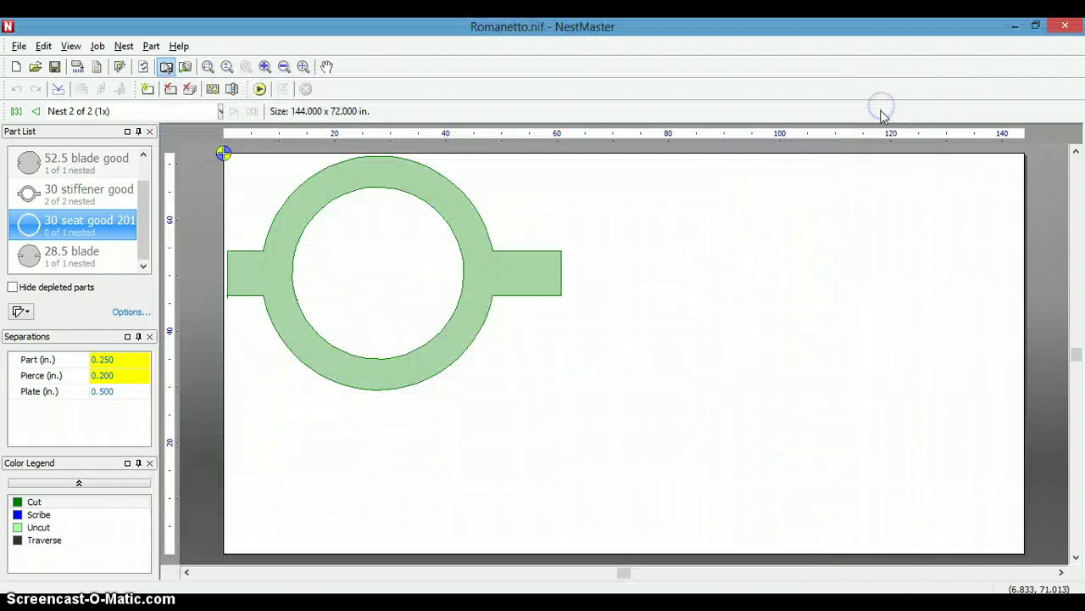
{"action": "double_click", "coordinate": [73, 223]}
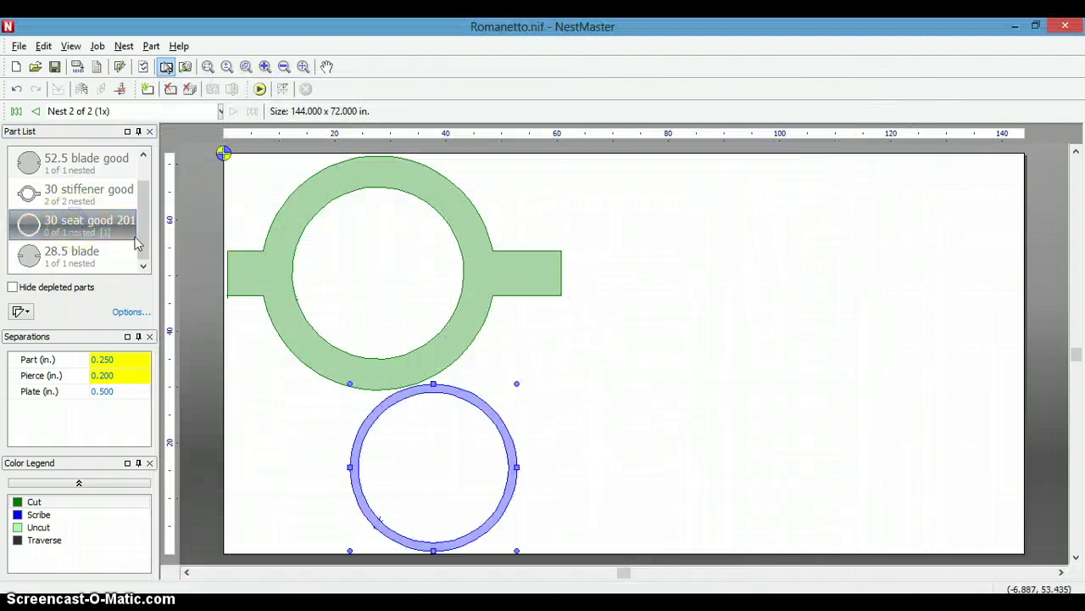
{"action": "left_click_drag", "start_coordinate": [501, 432], "coordinate": [448, 235]}
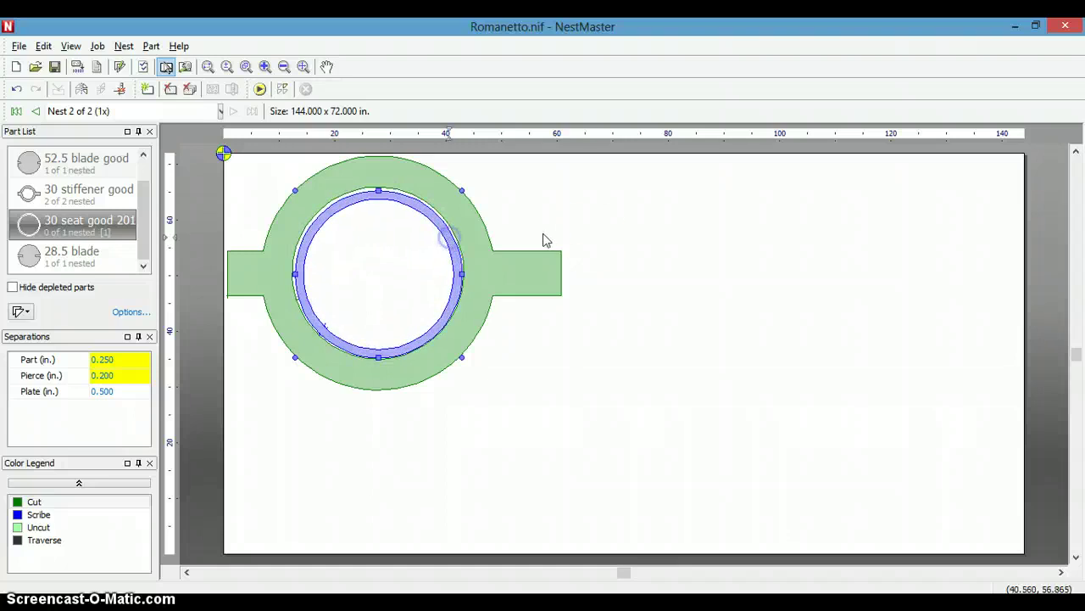
{"action": "left_click", "coordinate": [591, 237]}
Nudge the seat ring slightly up-left so it fits inside the 30 stiffener's opening
{"action": "left_click", "coordinate": [454, 243]}
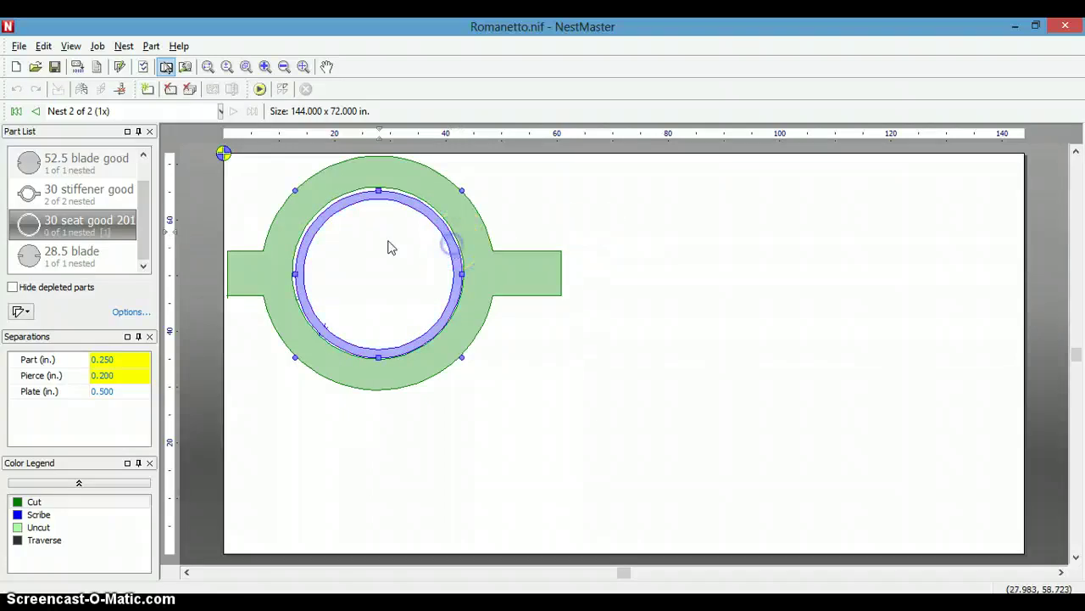
{"action": "left_click", "coordinate": [368, 203]}
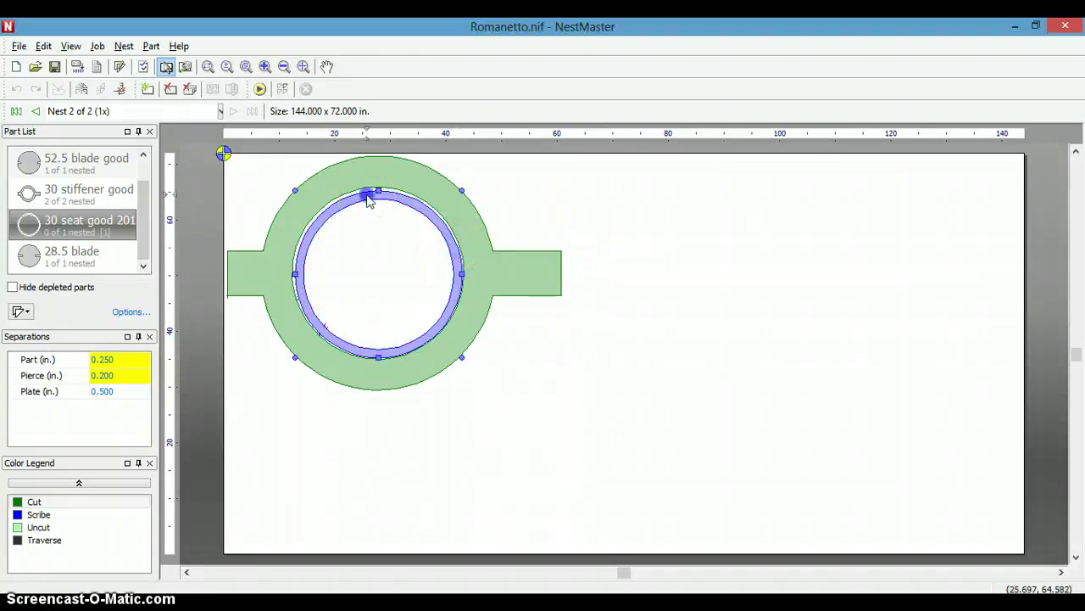
{"action": "left_click_drag", "start_coordinate": [368, 198], "coordinate": [365, 192]}
{"action": "left_click", "coordinate": [593, 204]}
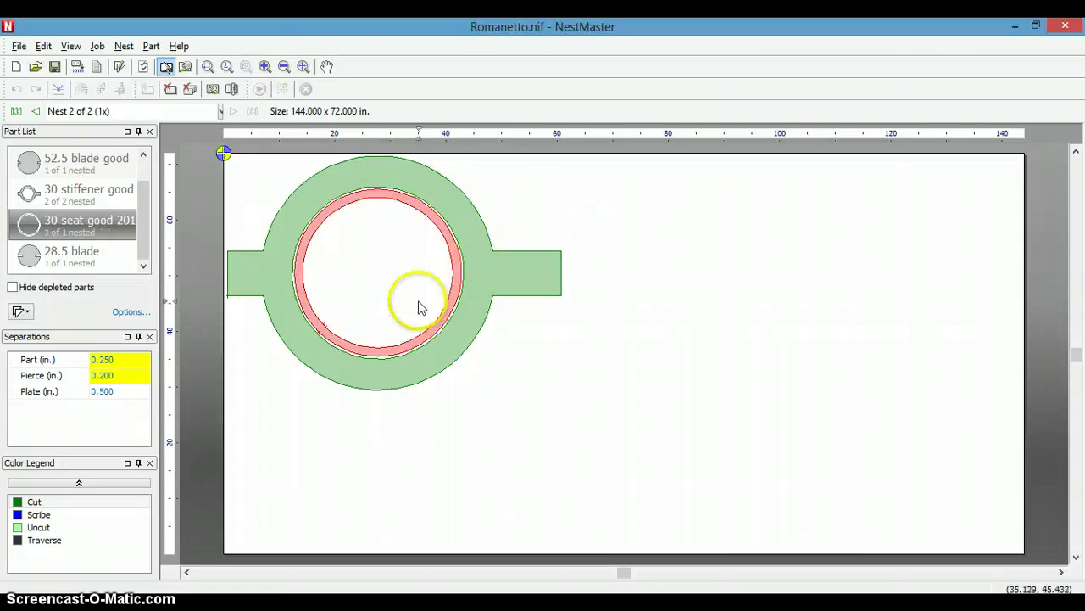
{"action": "left_click", "coordinate": [314, 325]}
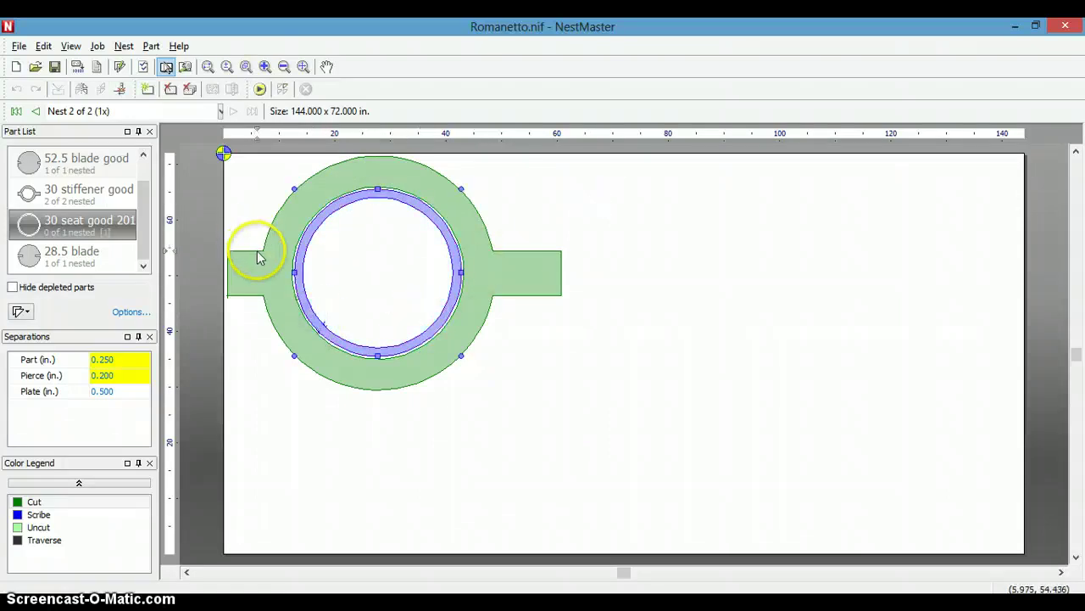
Zoom in and nudge the 30 seat ring slightly within the stiffener's hole, checking its fit
{"action": "scroll", "coordinate": [256, 250], "scroll_direction": "up", "scroll_amount": 2}
{"action": "scroll", "coordinate": [256, 250], "scroll_direction": "up", "scroll_amount": 1}
{"action": "scroll", "coordinate": [256, 250], "scroll_direction": "down", "scroll_amount": 1}
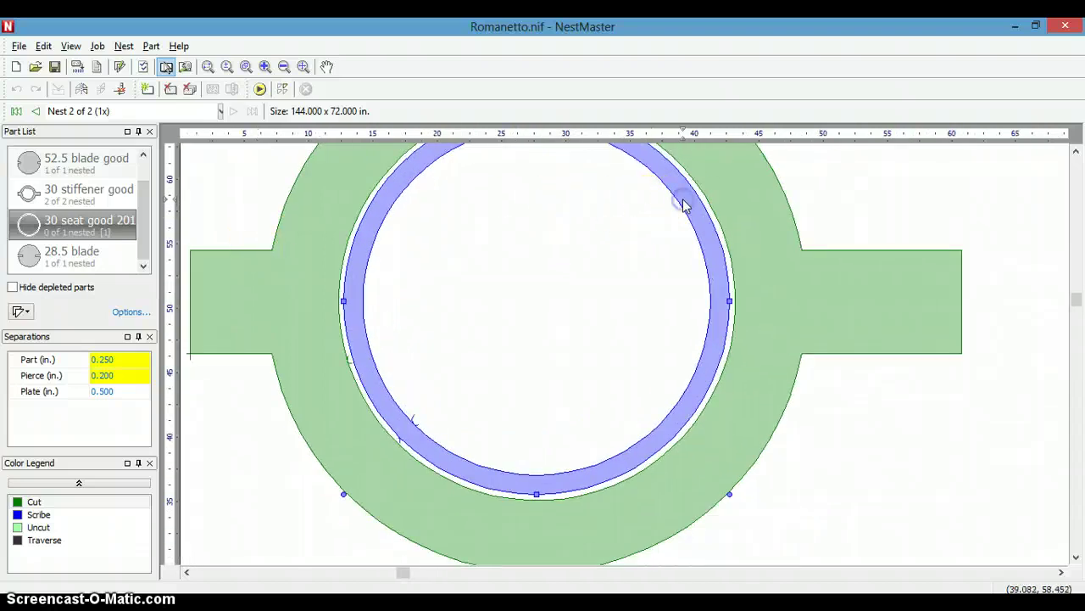
{"action": "left_click_drag", "start_coordinate": [687, 204], "coordinate": [686, 201]}
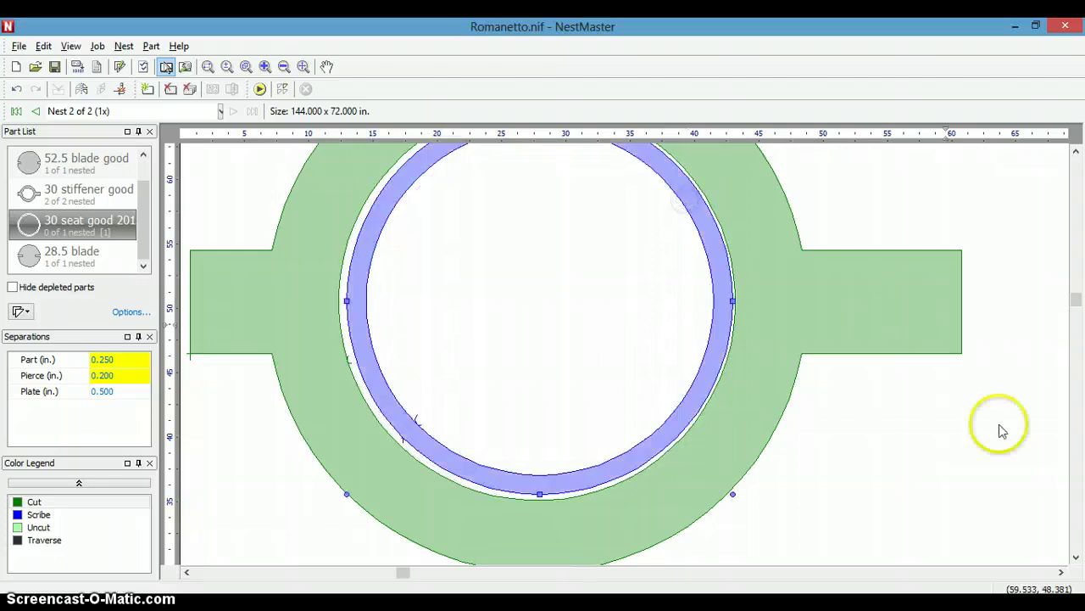
{"action": "left_click", "coordinate": [1009, 511]}
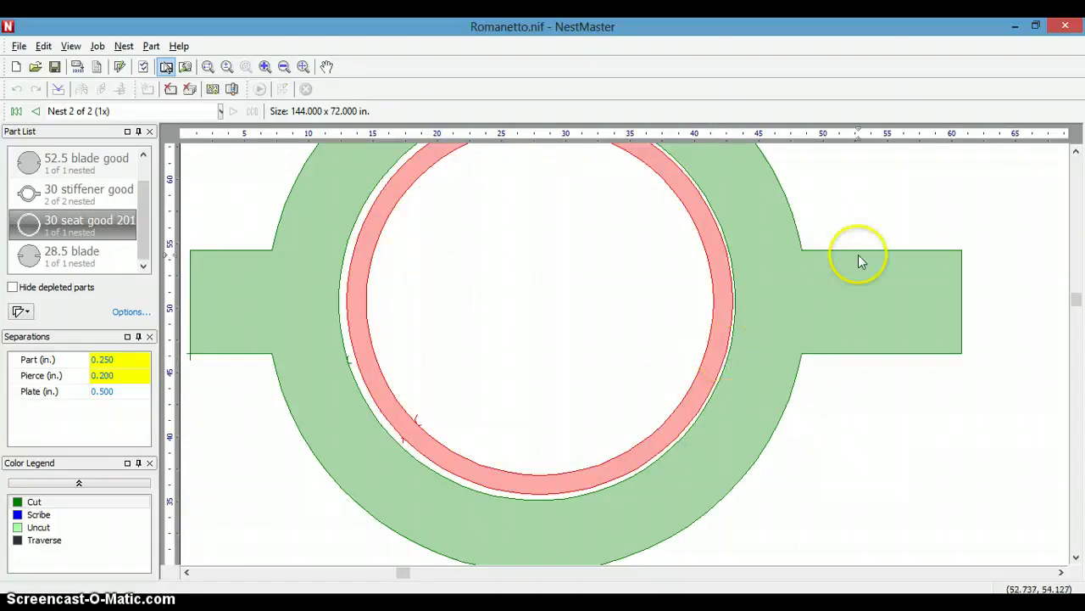
{"action": "left_click_drag", "start_coordinate": [1076, 300], "coordinate": [1076, 289]}
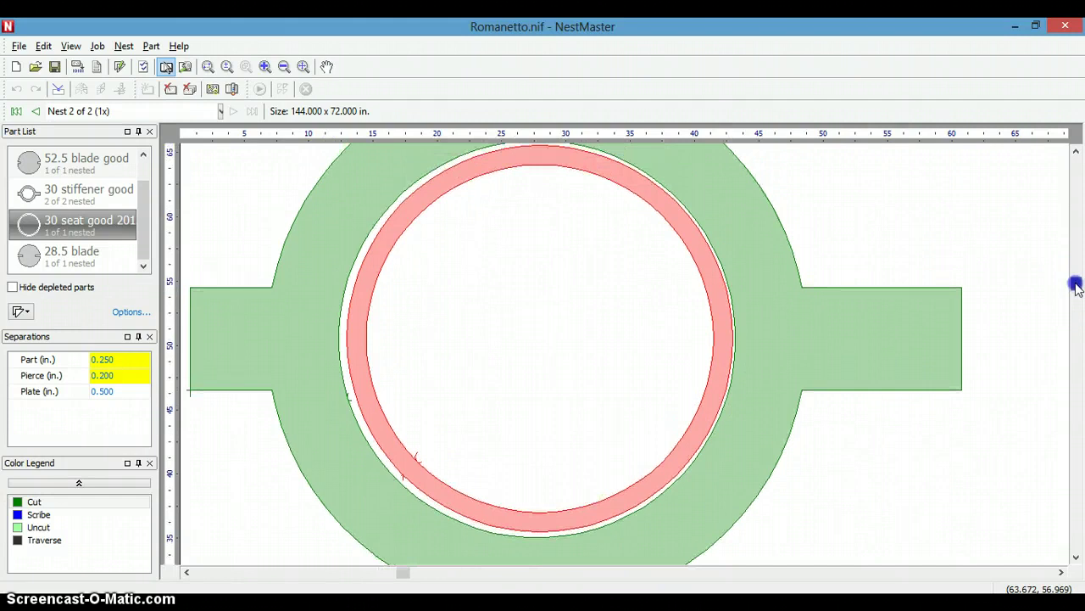
{"action": "left_click", "coordinate": [722, 304]}
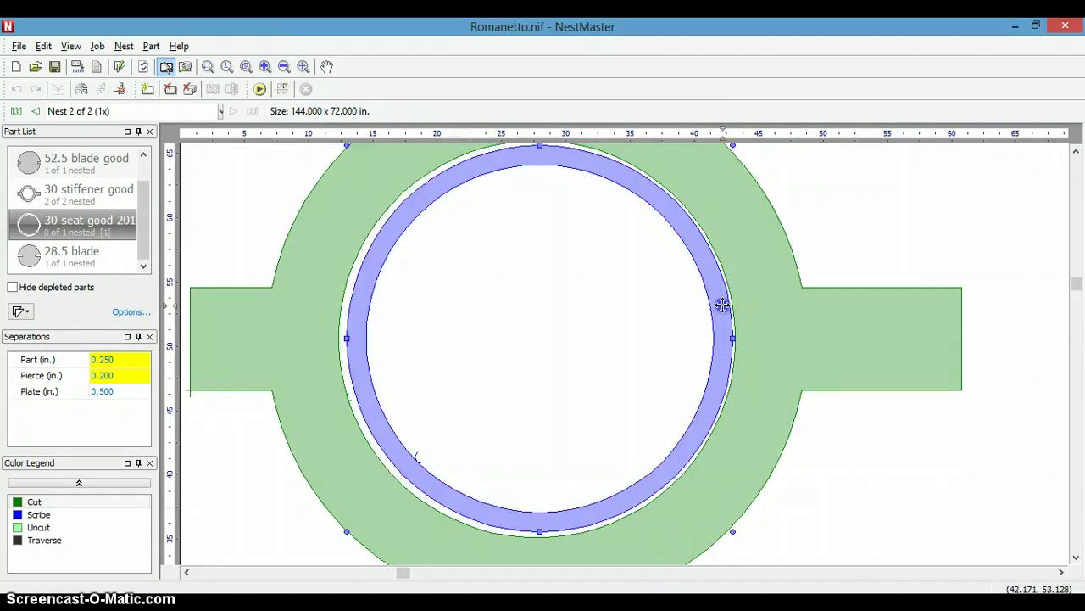
{"action": "left_click_drag", "start_coordinate": [721, 304], "coordinate": [721, 308]}
{"action": "left_click", "coordinate": [993, 247]}
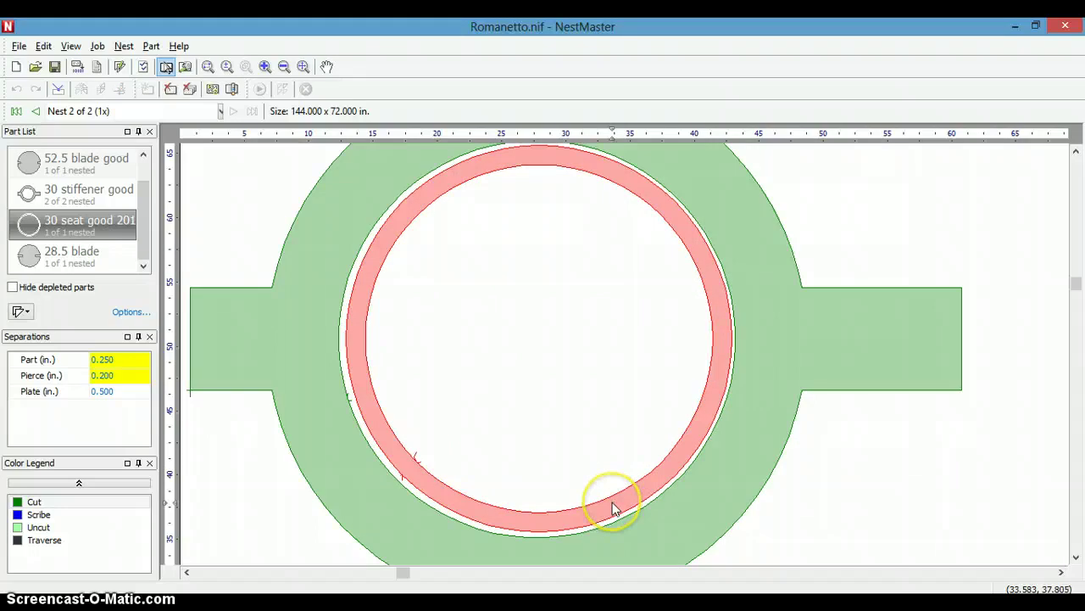
Move the seat ring to a conflict-free spot inside the 30 stiffener's opening
{"action": "left_click", "coordinate": [363, 476]}
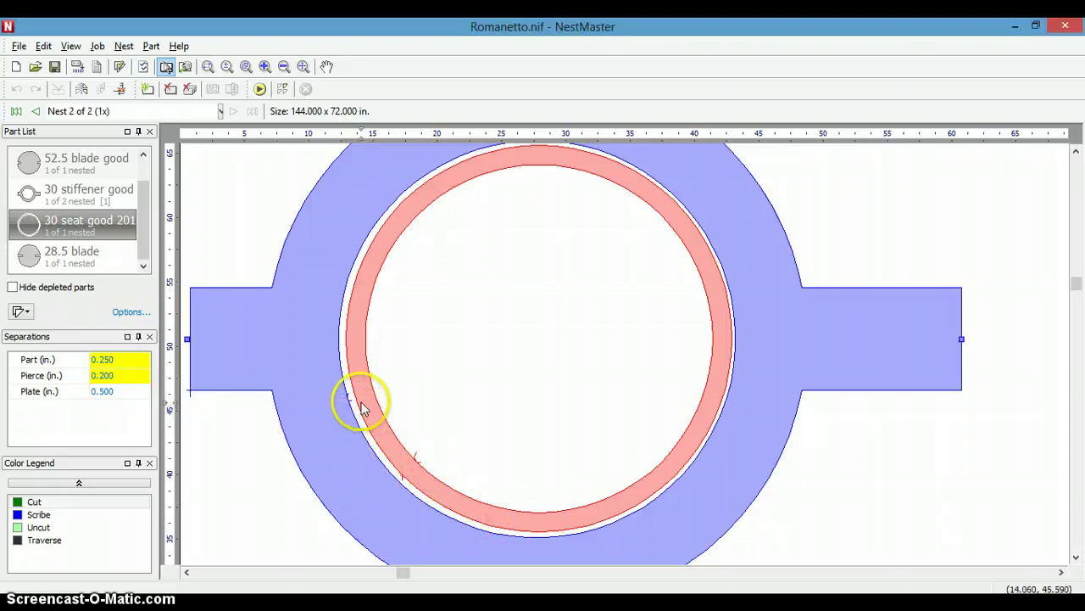
{"action": "left_click", "coordinate": [363, 404]}
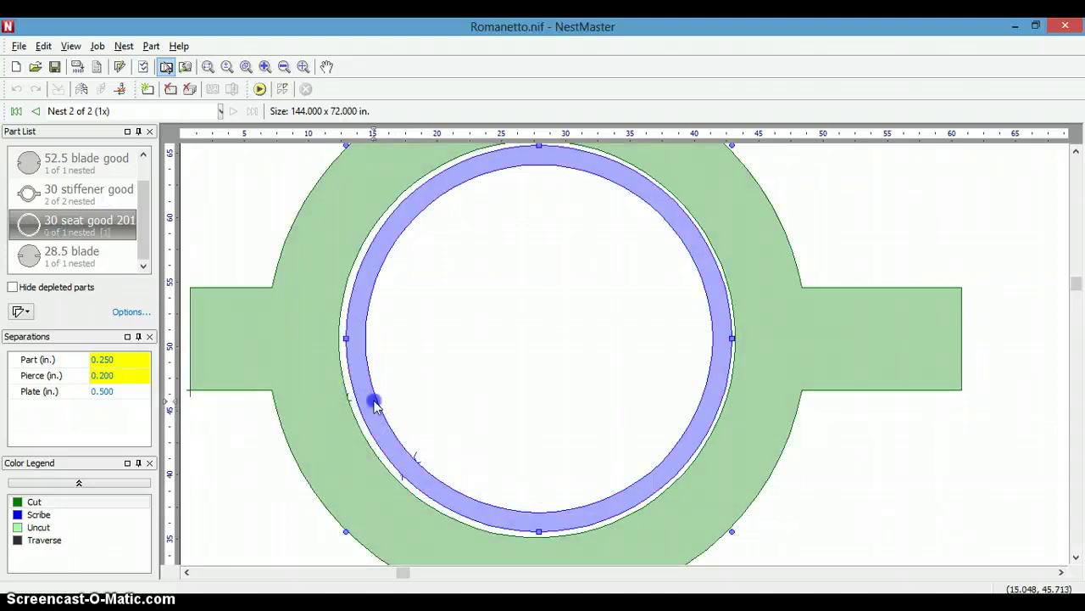
{"action": "left_click", "coordinate": [374, 402]}
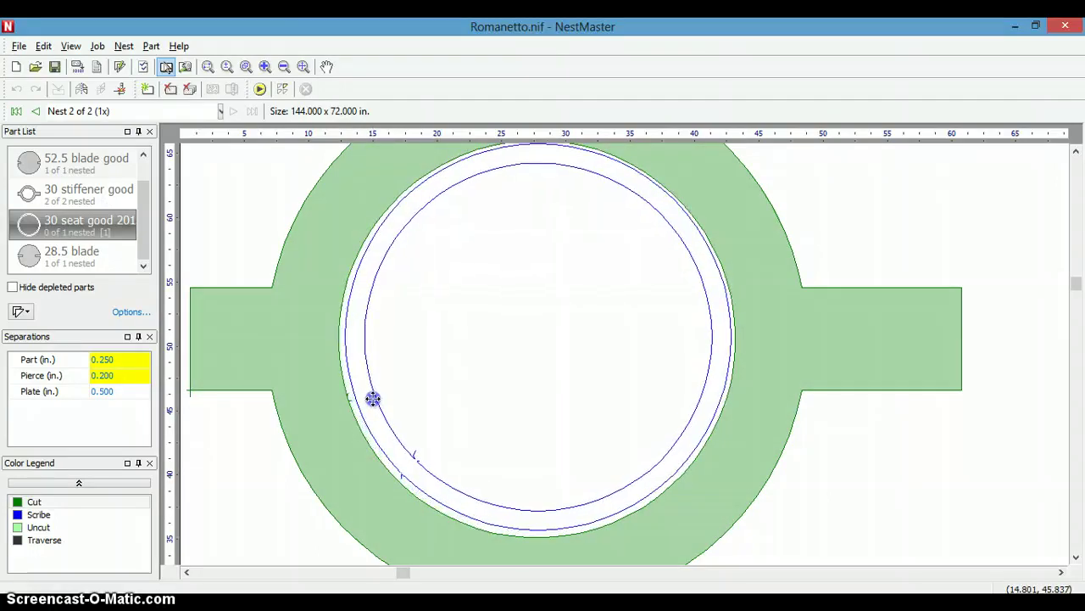
{"action": "left_click", "coordinate": [373, 398]}
{"action": "left_click", "coordinate": [906, 252]}
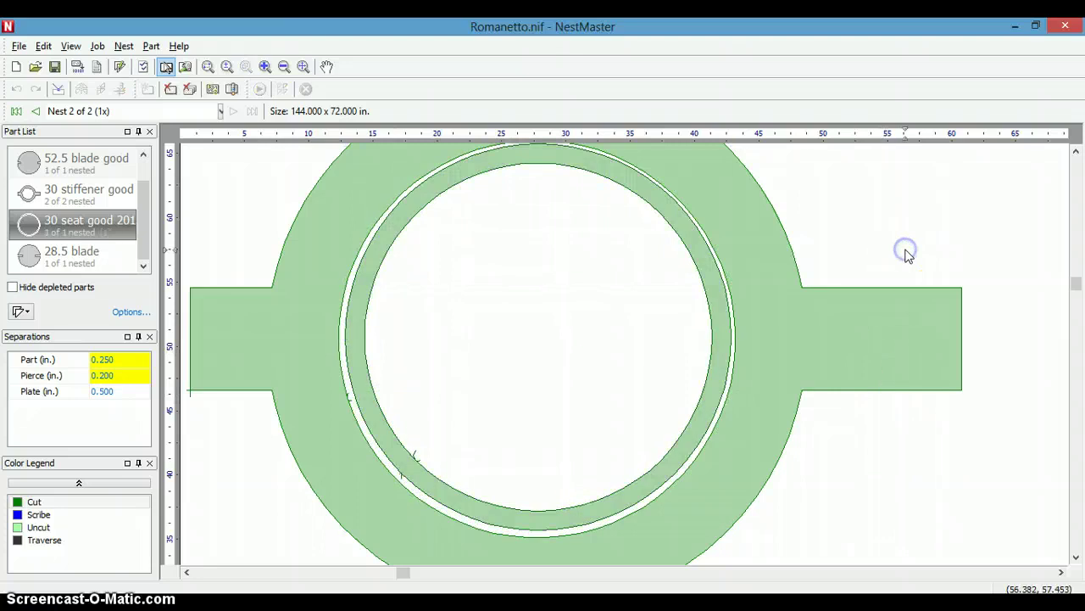
{"action": "left_click", "coordinate": [713, 322]}
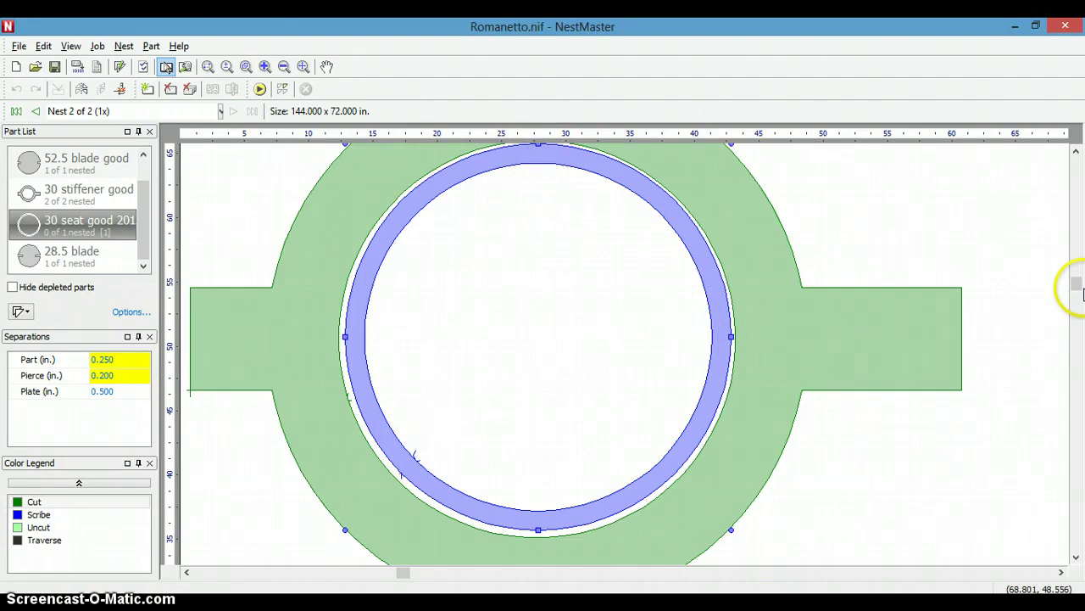
{"action": "left_click_drag", "start_coordinate": [1077, 288], "coordinate": [1077, 270]}
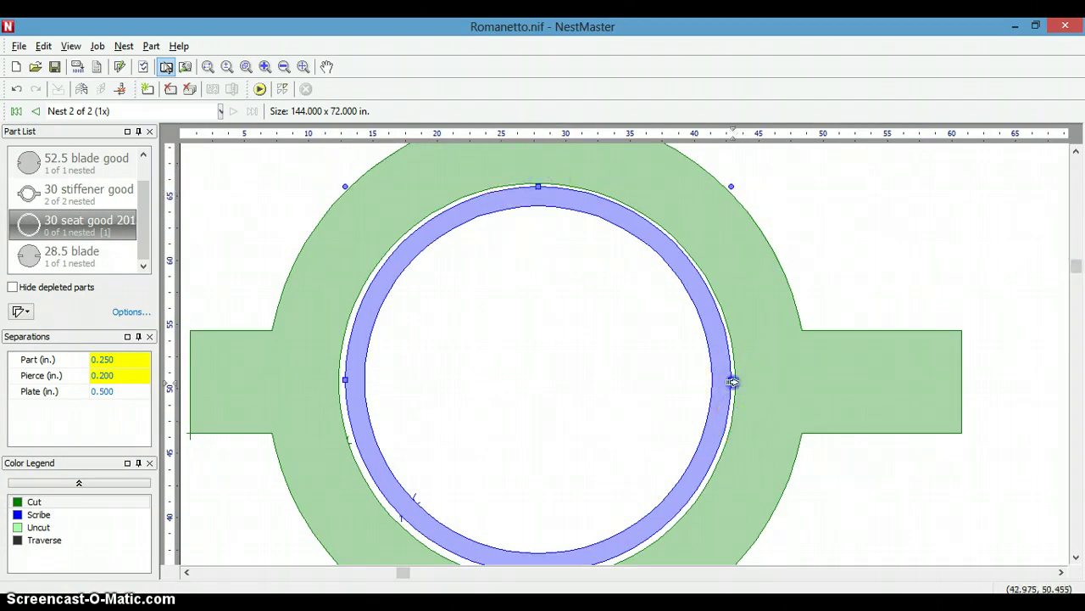
{"action": "scroll", "coordinate": [972, 433], "scroll_direction": "down", "scroll_amount": 1}
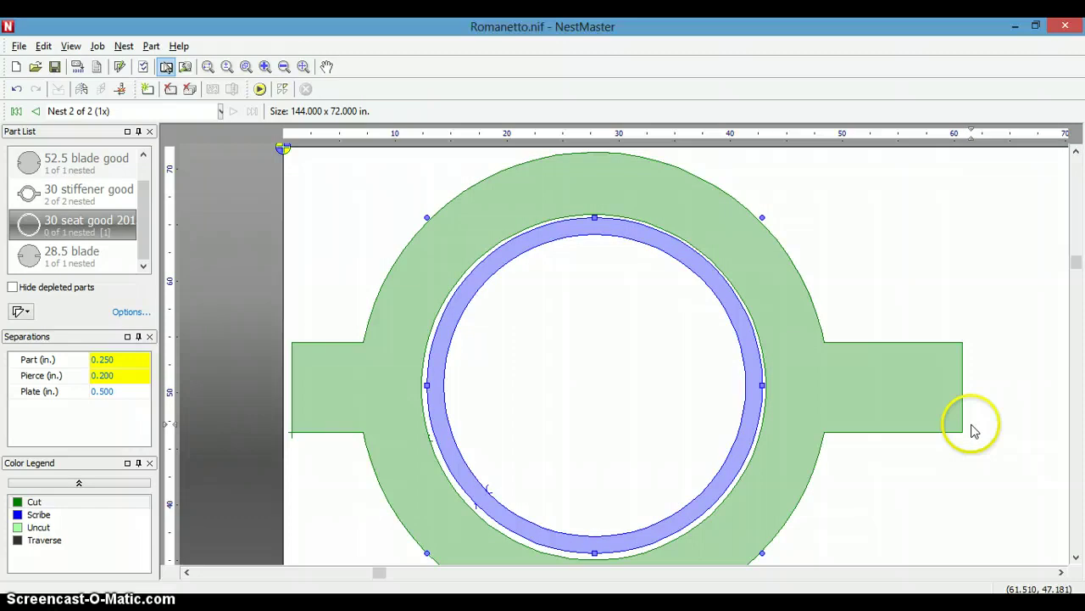
{"action": "left_click", "coordinate": [1001, 494]}
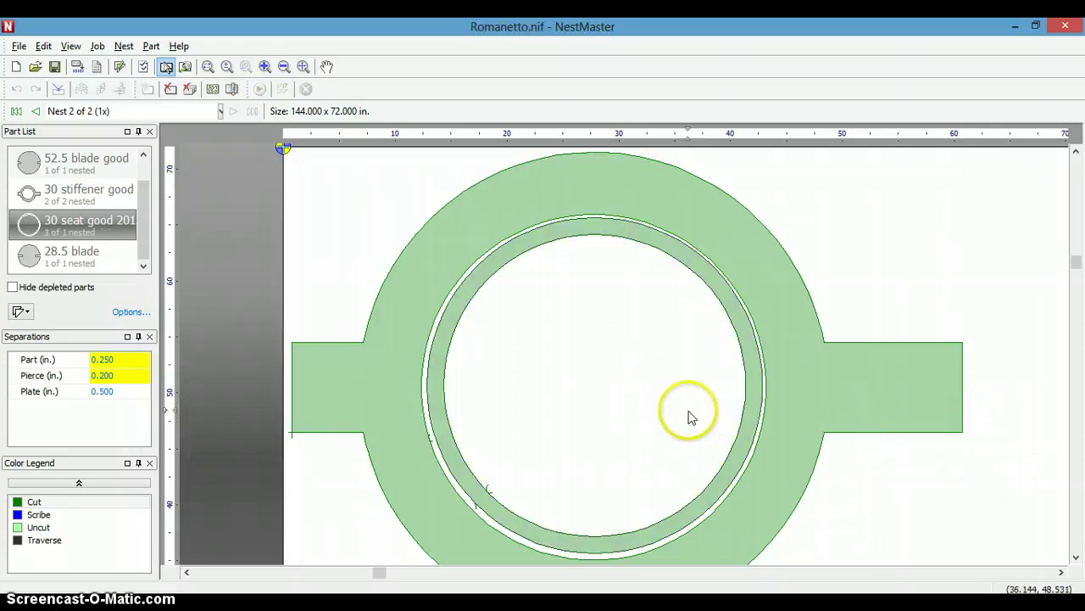